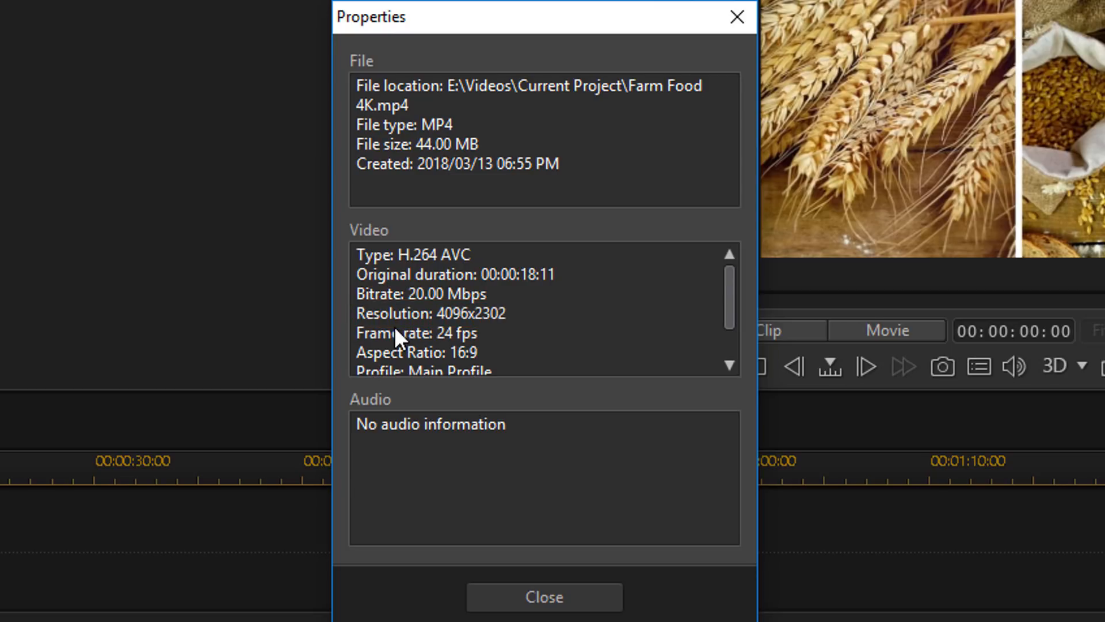
Close the clip's properties and place Farm Food 4K.mp4 on video track 1 at about 28 seconds, after the existing clips
click(743, 16)
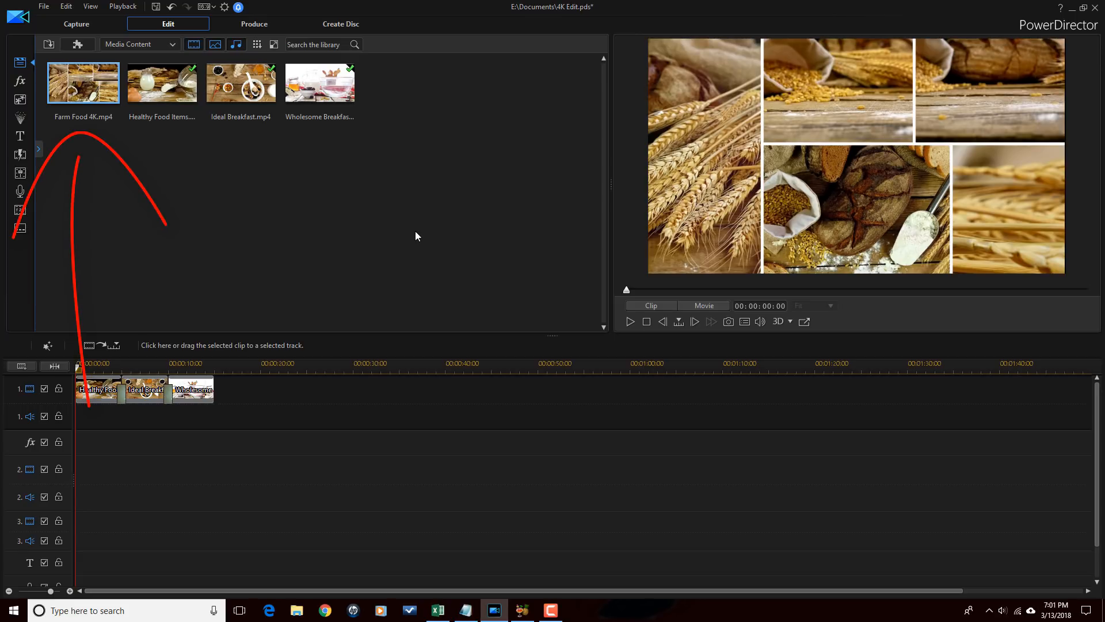
mouse_move(91, 87)
mouse_down()
mouse_move(304, 314)
mouse_move(337, 396)
mouse_up()
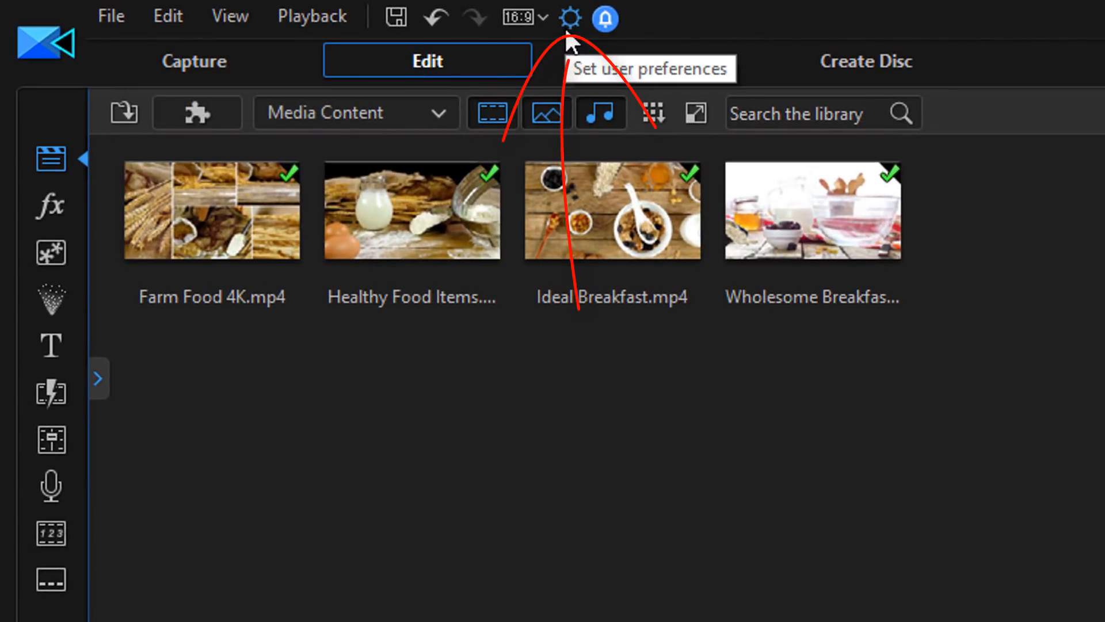
Enable shadow files (proxy files) on high res videos in the user preferences, with a shadow file resolution of 1280 x 720
click(567, 33)
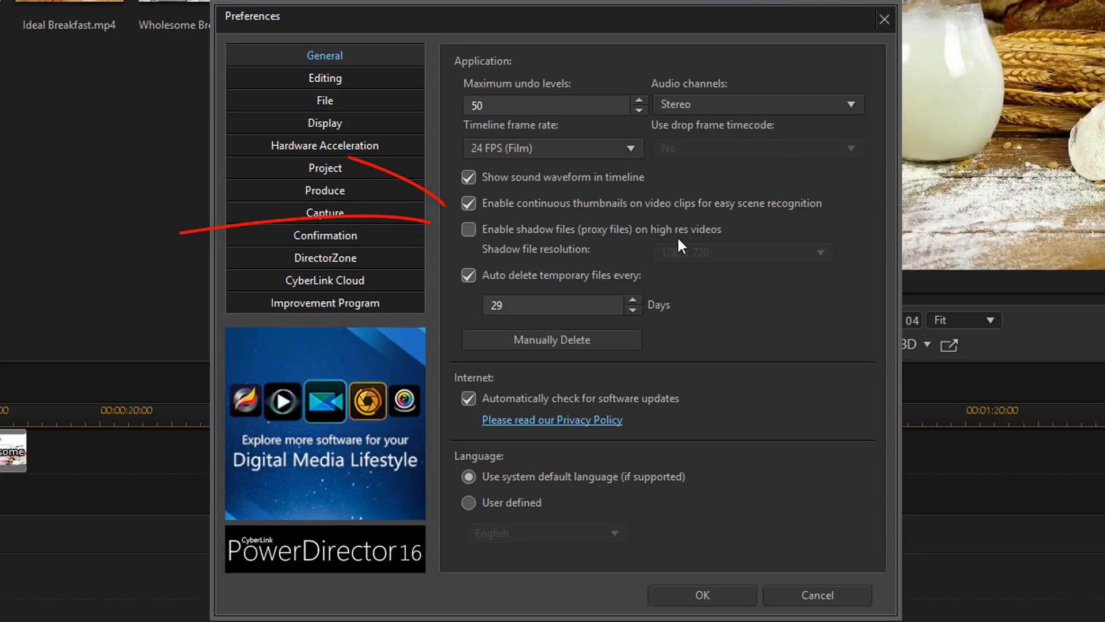
click(468, 229)
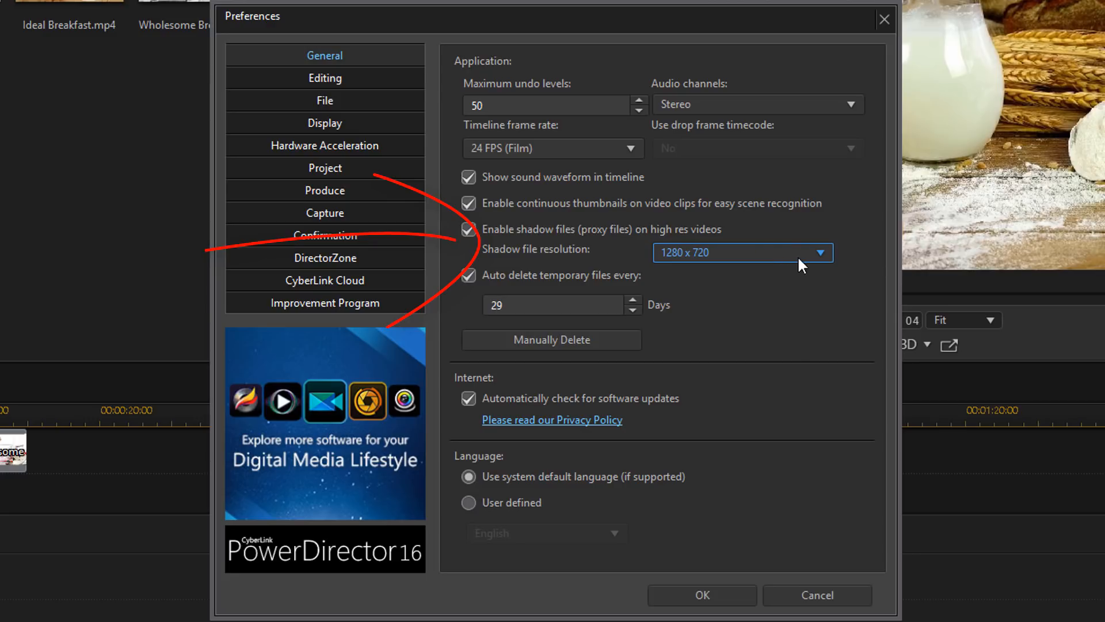
click(822, 254)
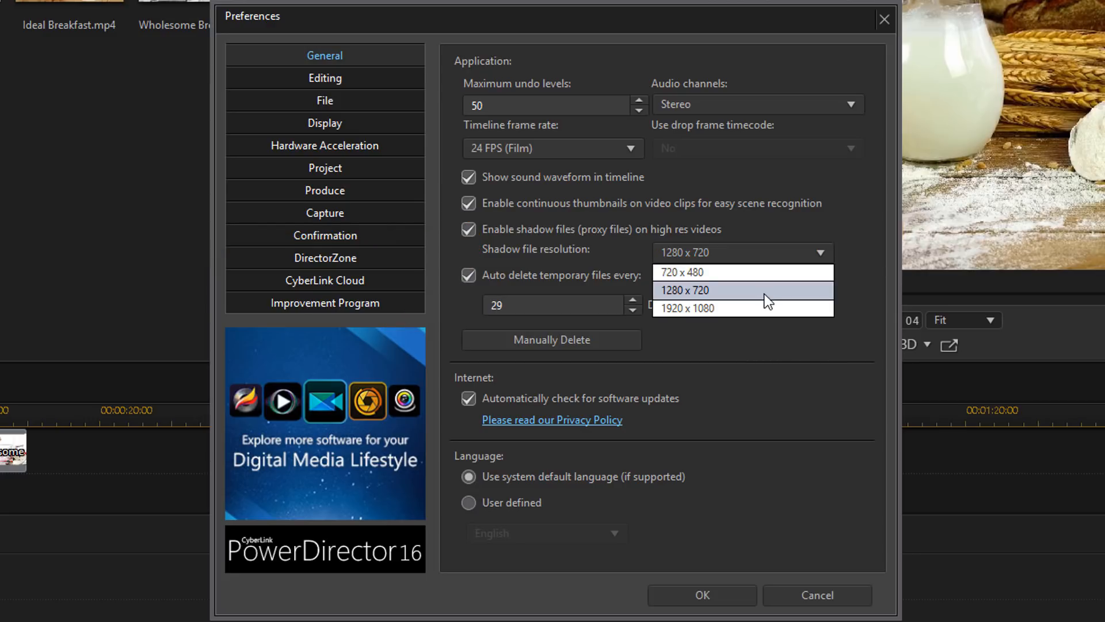
click(726, 289)
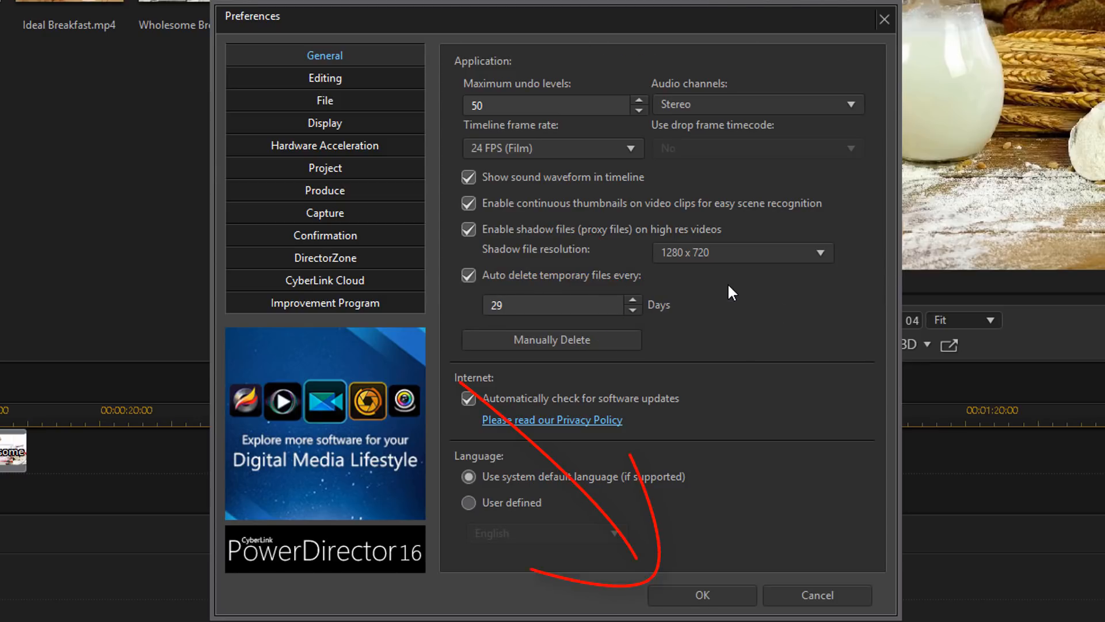
click(696, 595)
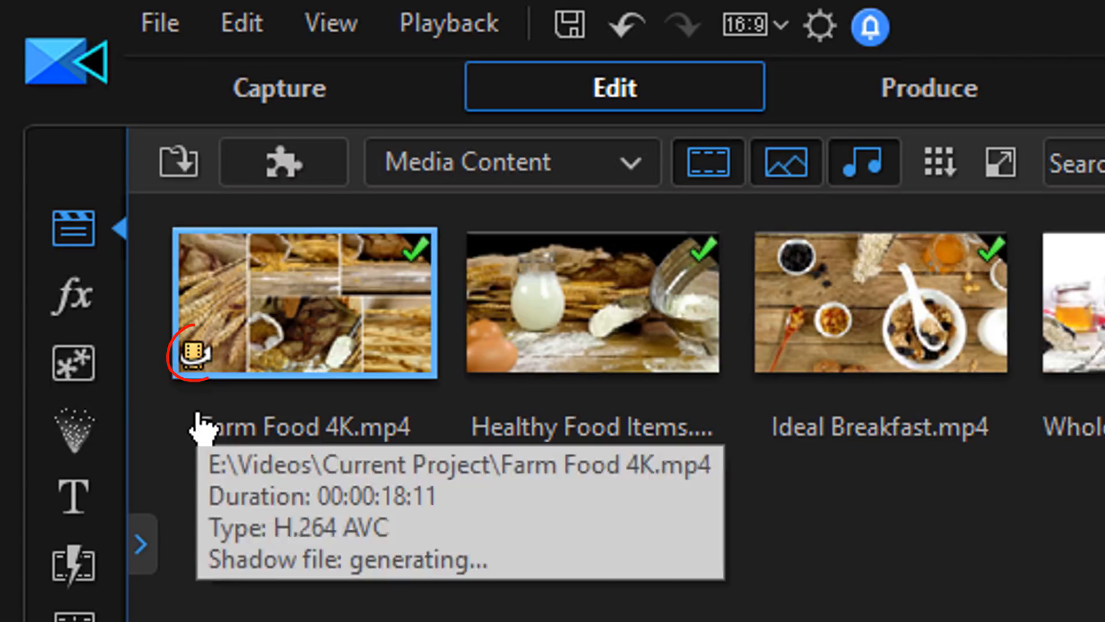
Check the shadow file status of Farm Food 4K.mp4 and place a second copy on video track 1 at about 55 seconds
mouse_move(195, 403)
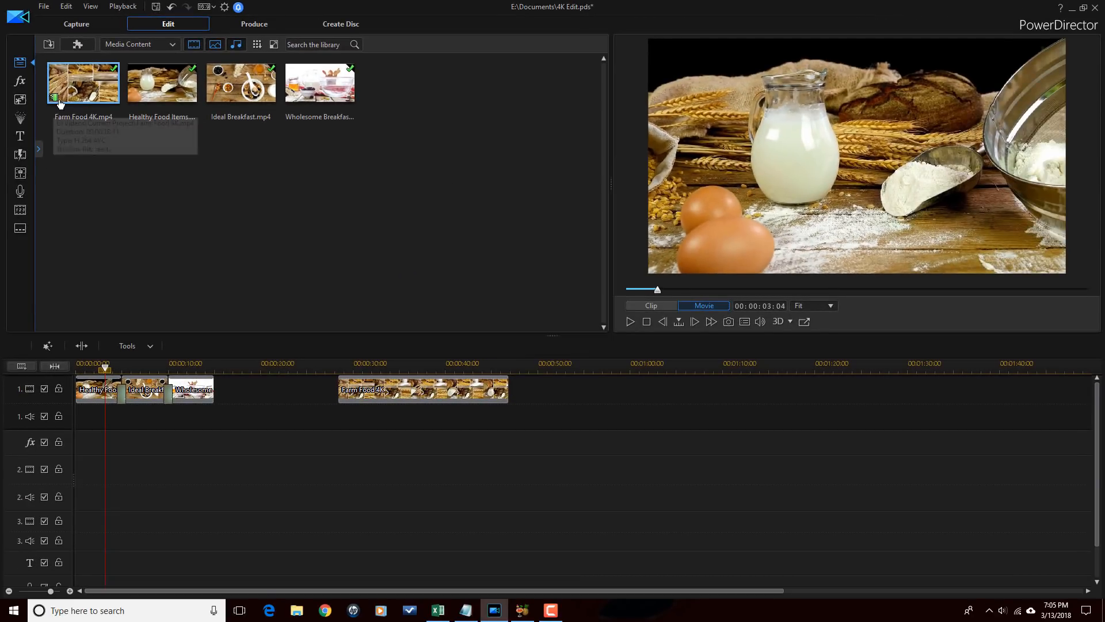
drag(88, 85, 585, 389)
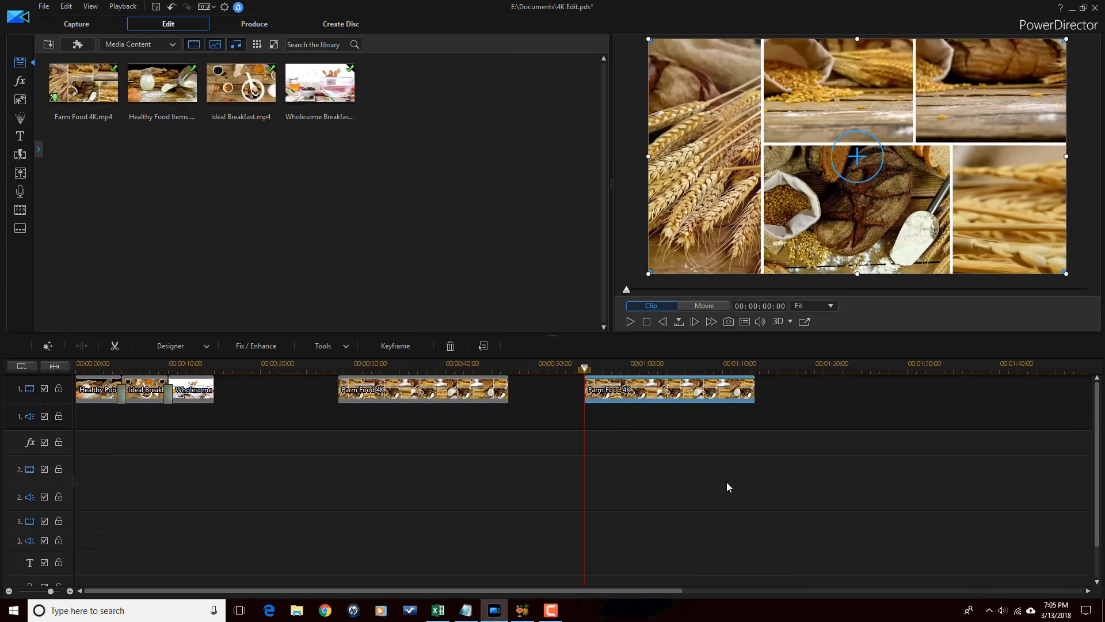
Play the start of the second Farm Food 4K clip and preview frames at several points along it
key(space)
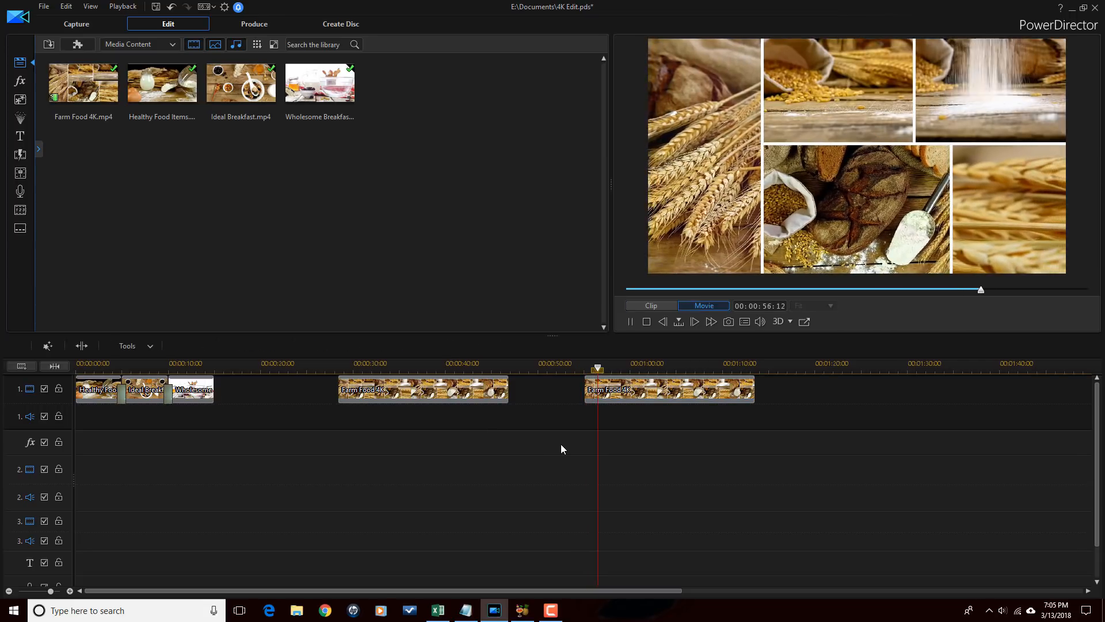
key(space)
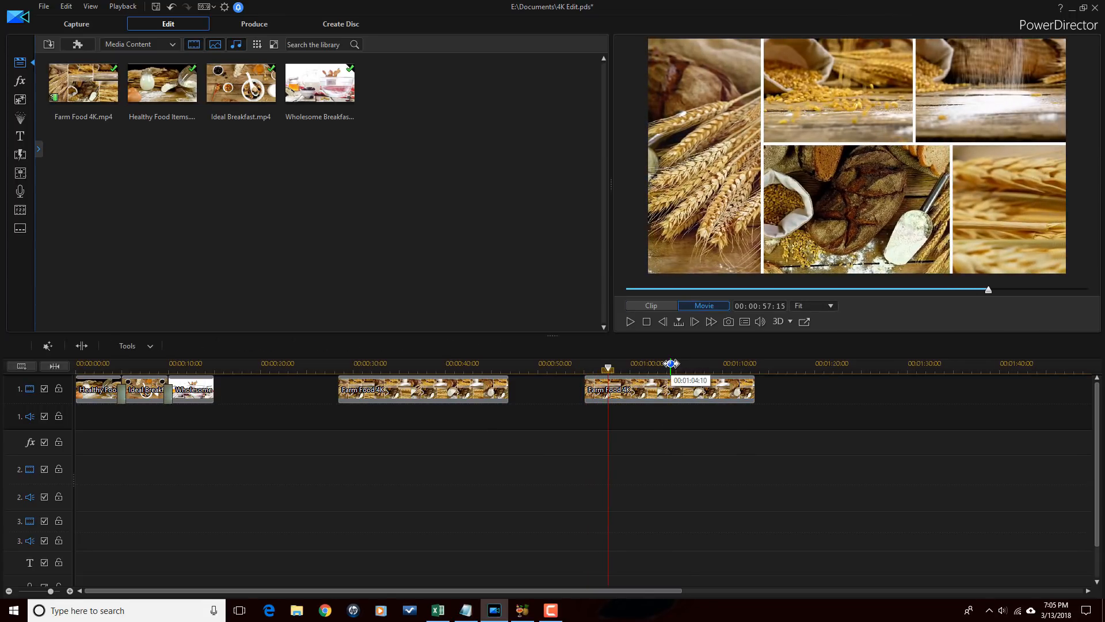
click(668, 365)
click(728, 366)
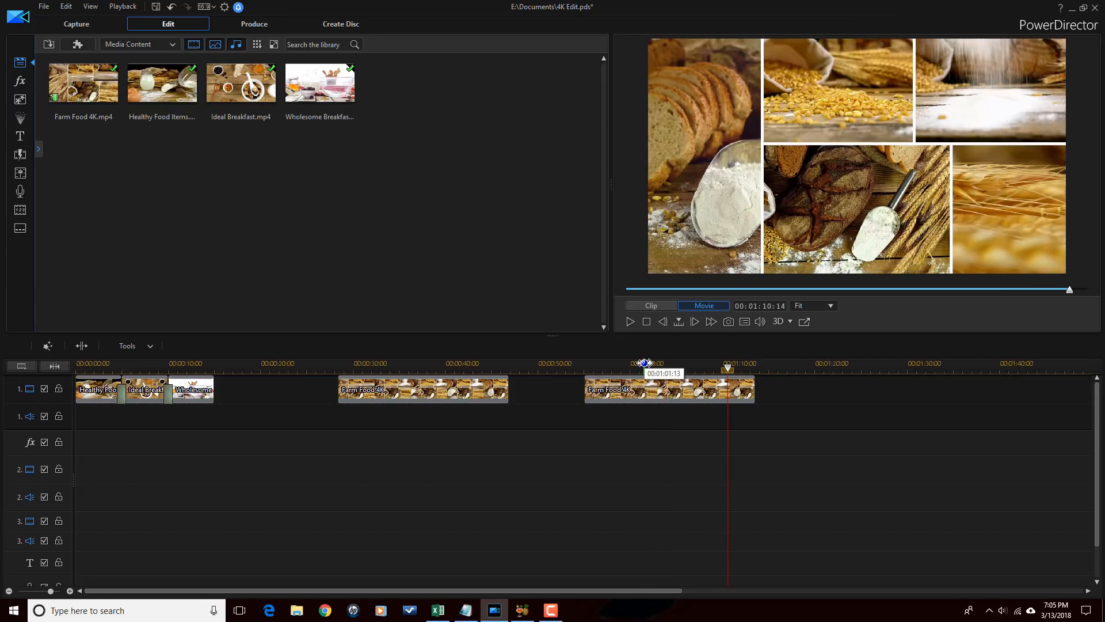
click(682, 365)
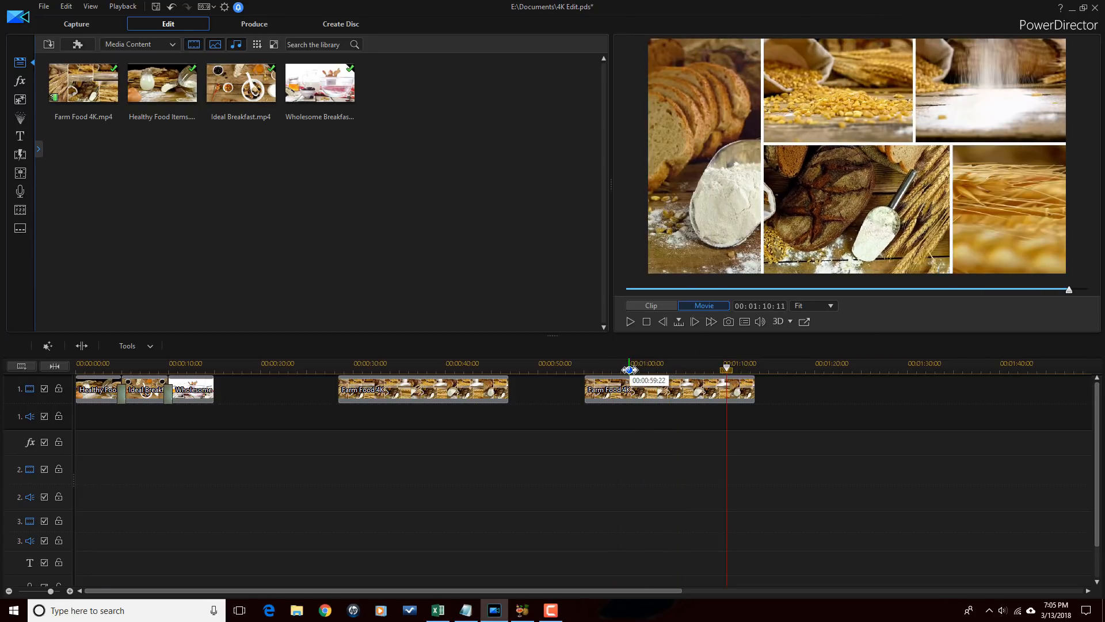
click(629, 365)
click(687, 398)
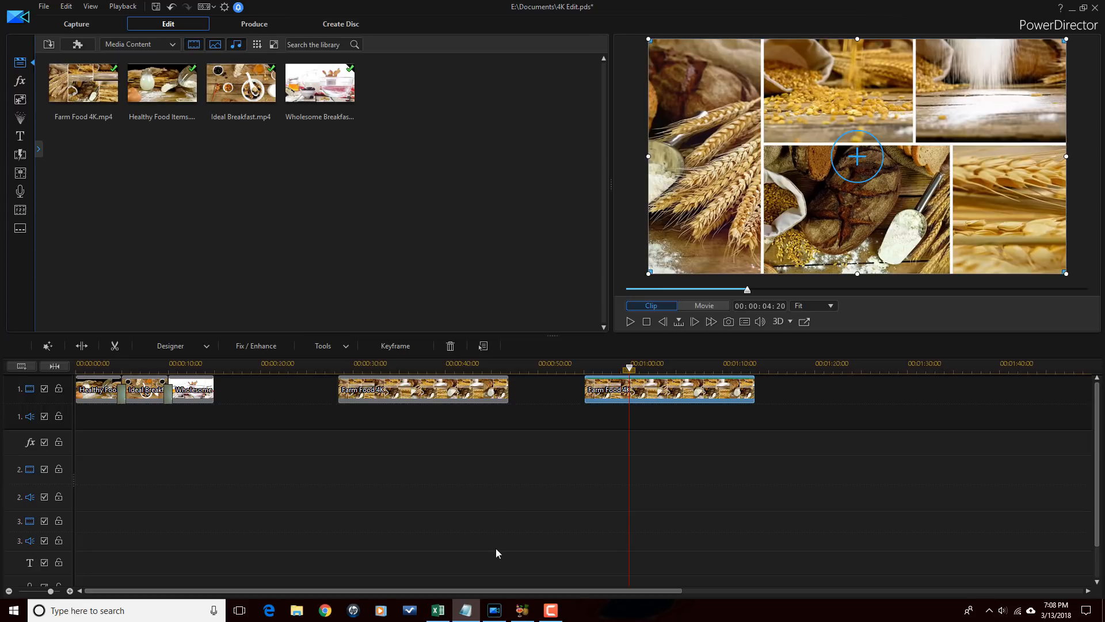
Switch to HandBrake and open Farm Food 4K.mp4 from E:\Videos\Current Project as the source
click(524, 612)
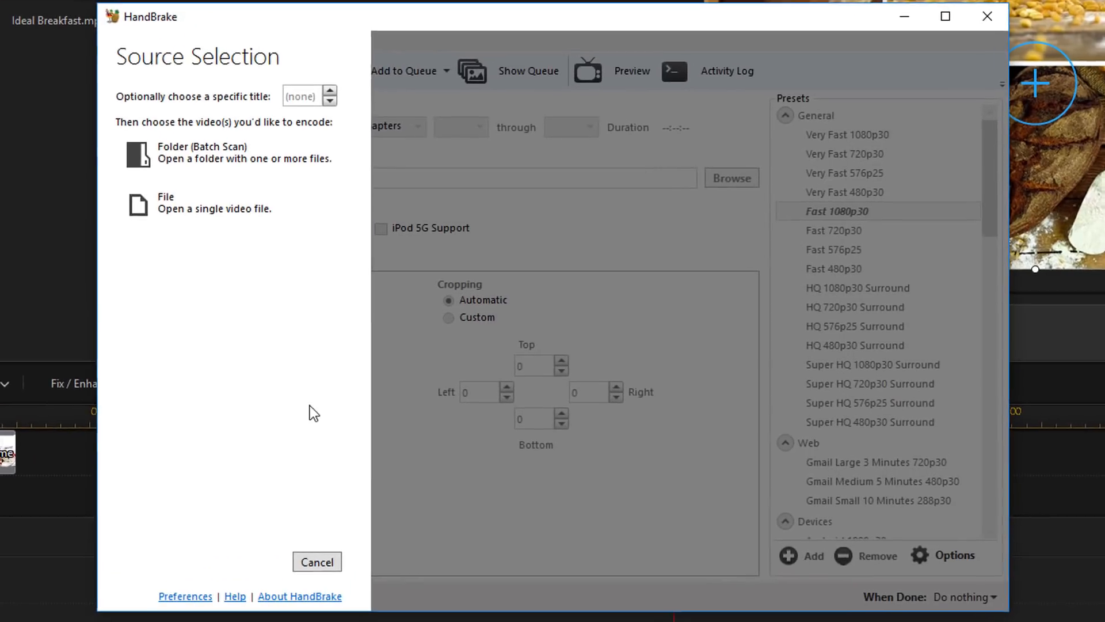
click(216, 221)
click(193, 360)
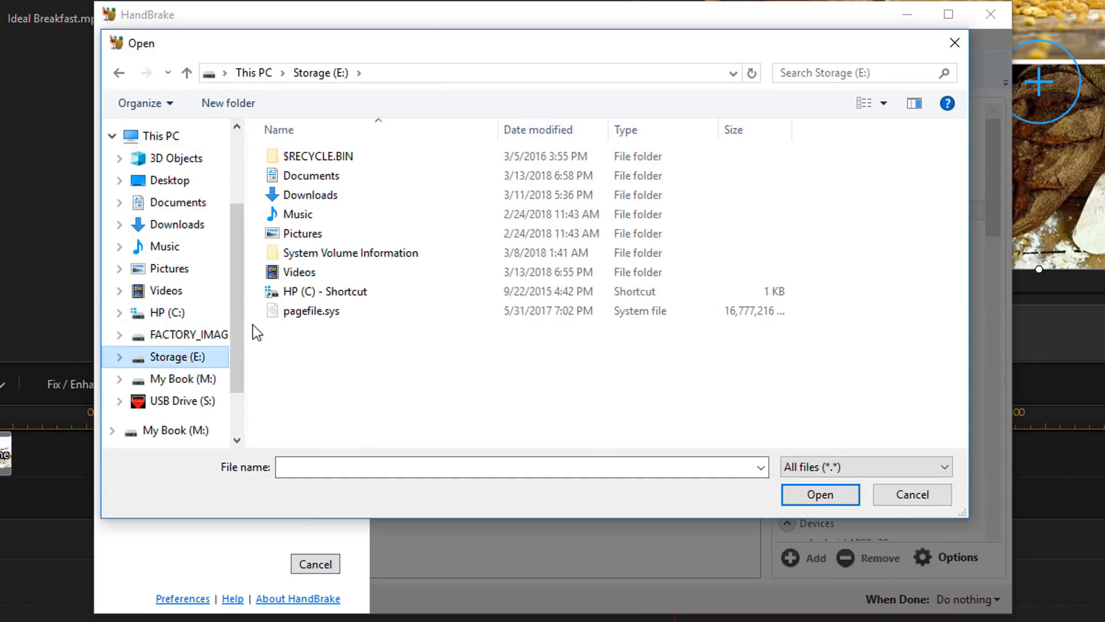
double_click(300, 271)
double_click(314, 212)
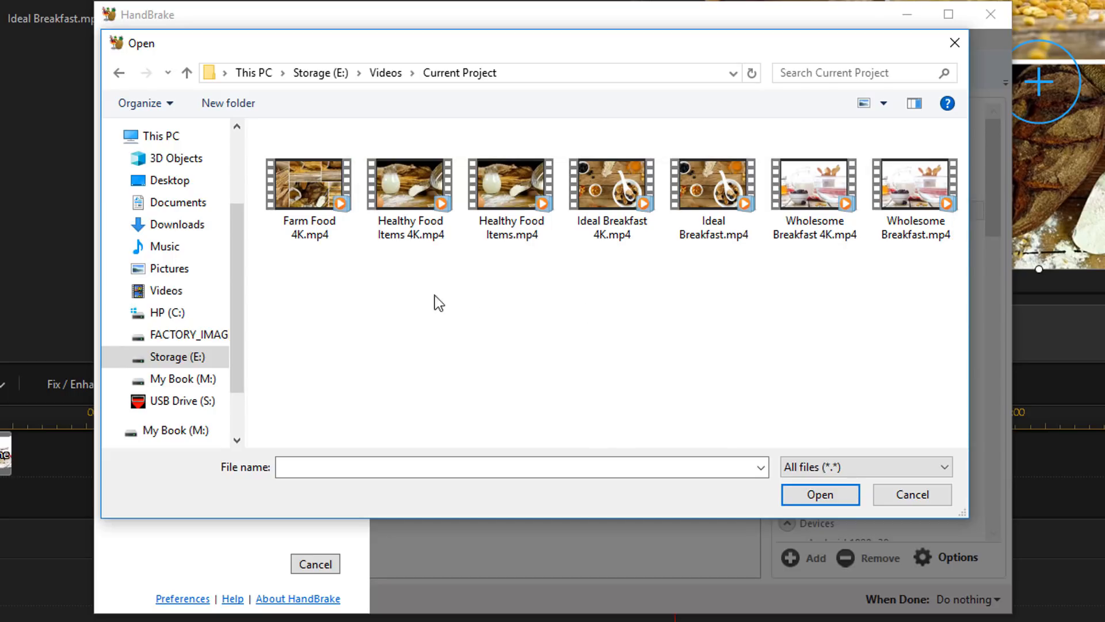
click(285, 205)
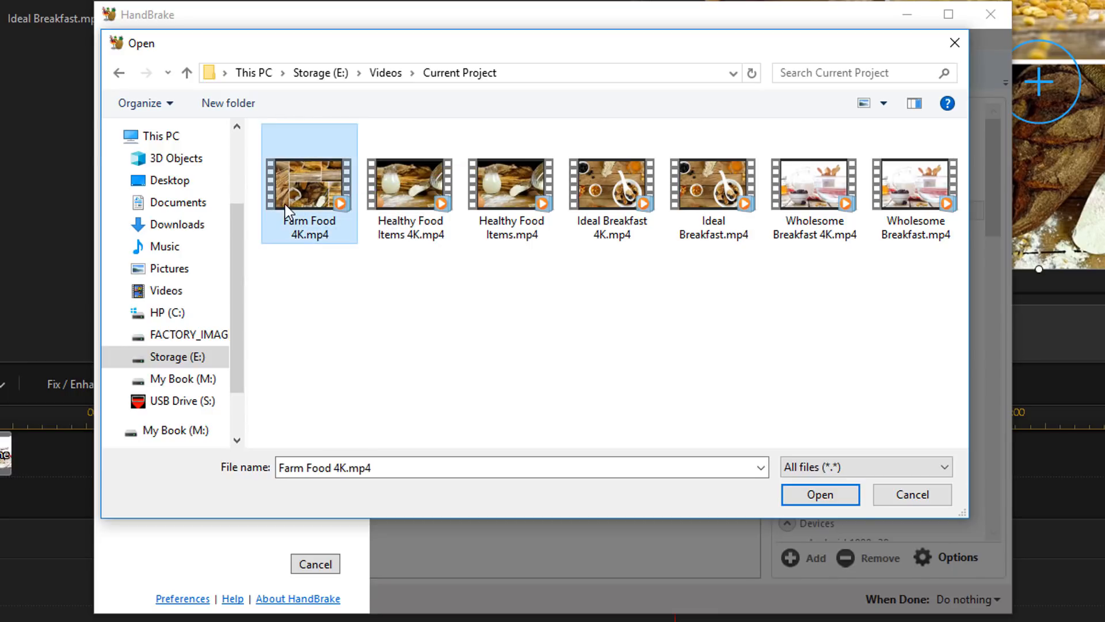
click(811, 494)
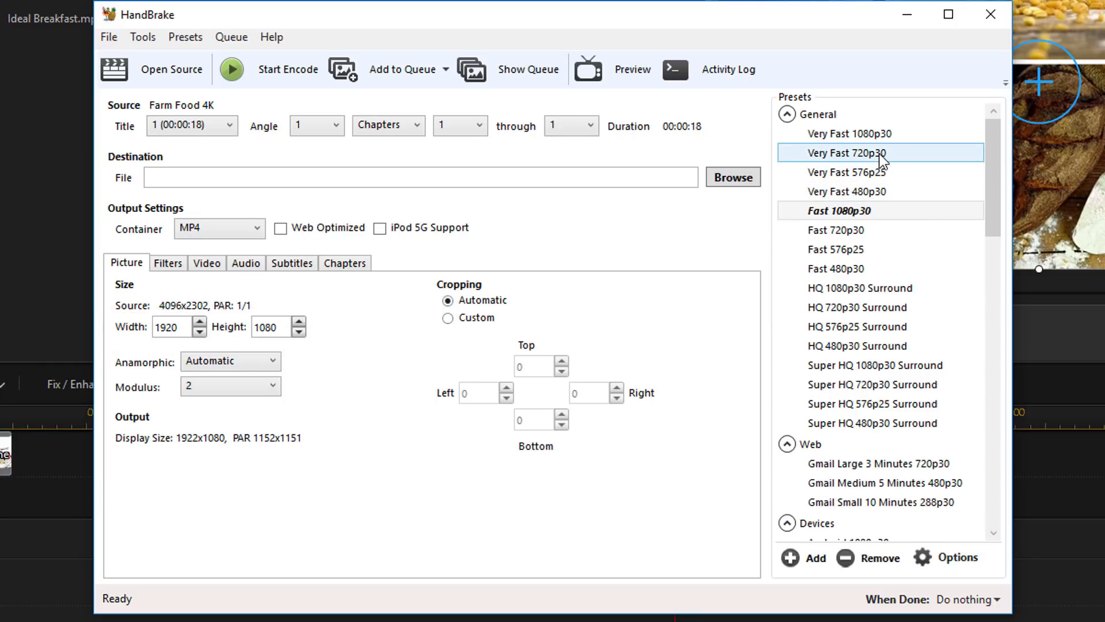
Apply the Very Fast 720p30 preset and set the video to a constant framerate of 24 FPS
mouse_move(830, 158)
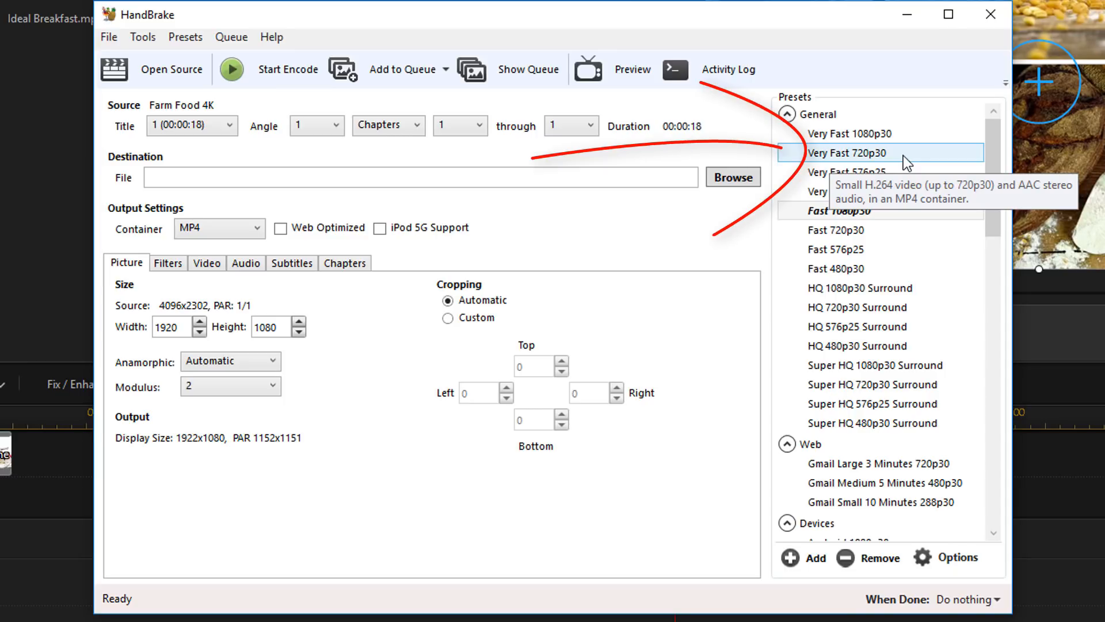
click(885, 151)
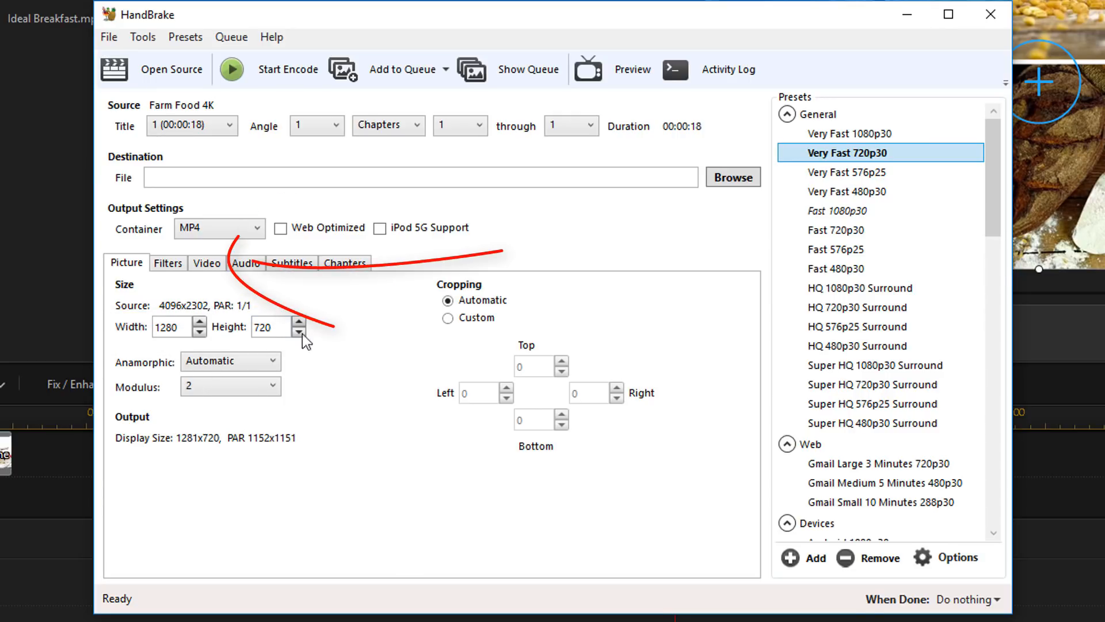
click(214, 262)
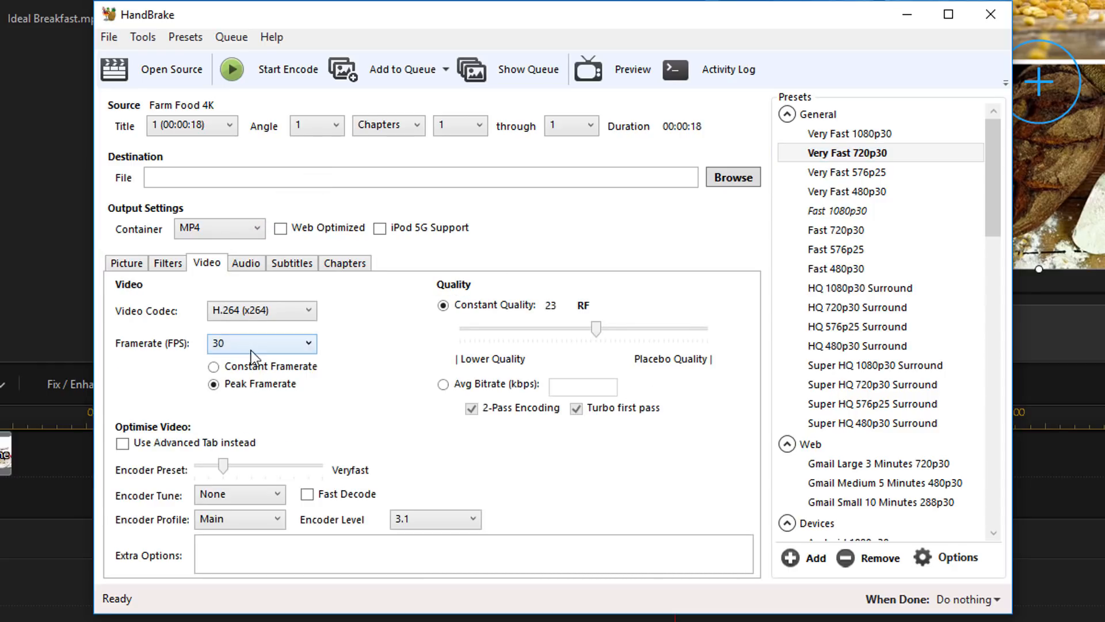
click(309, 344)
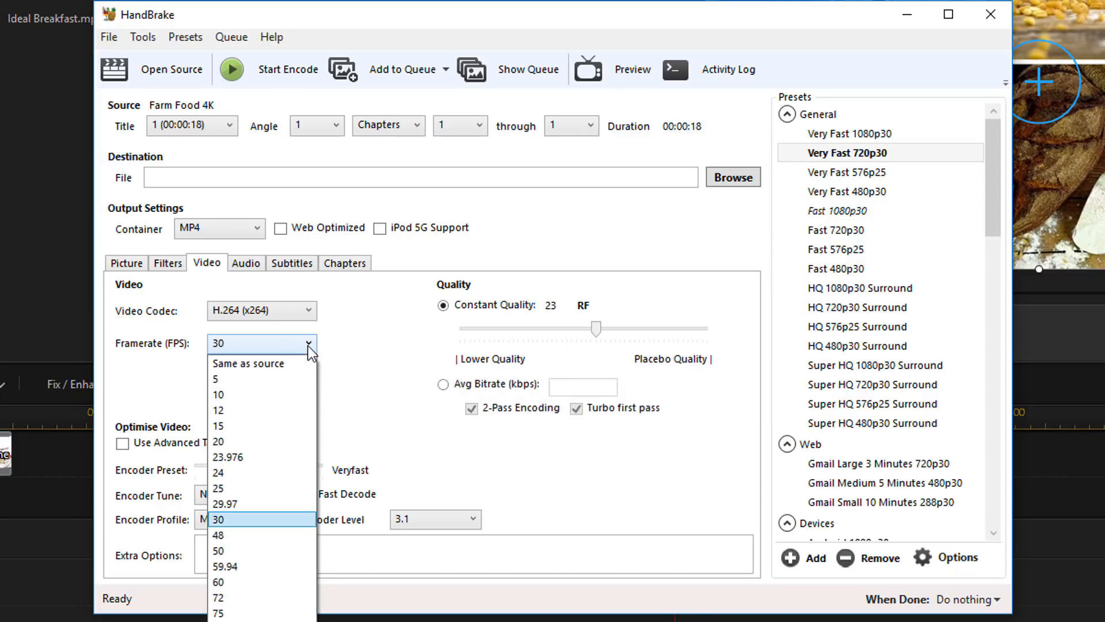
click(257, 469)
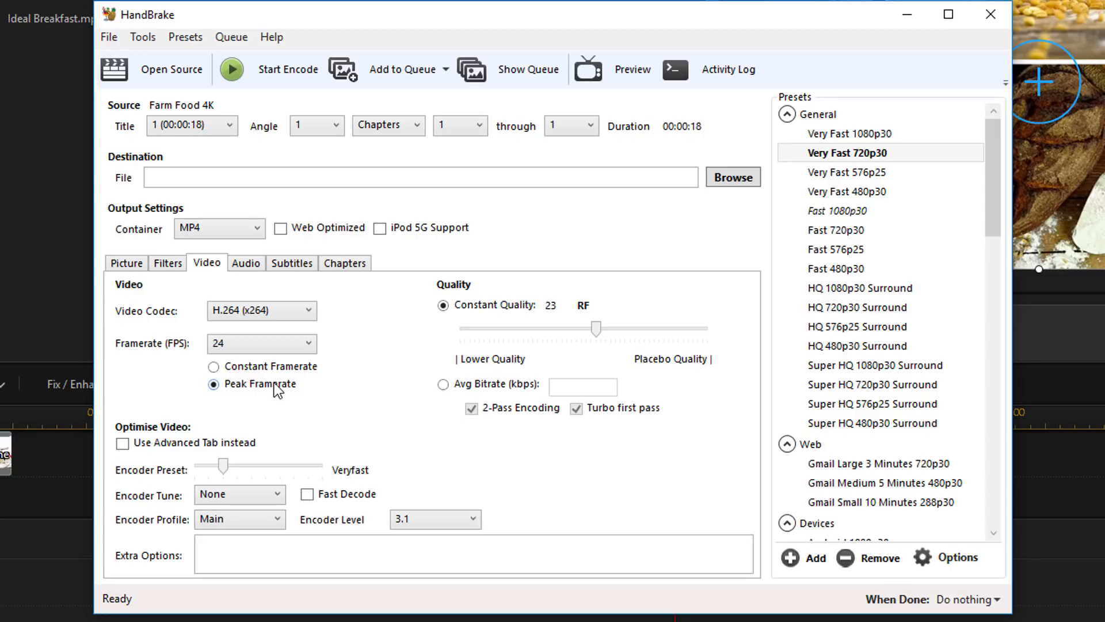
click(214, 368)
Set the destination file to Farm Food.mp4 in E:\Videos\Current Project, basing the name on the existing 4K file
click(735, 177)
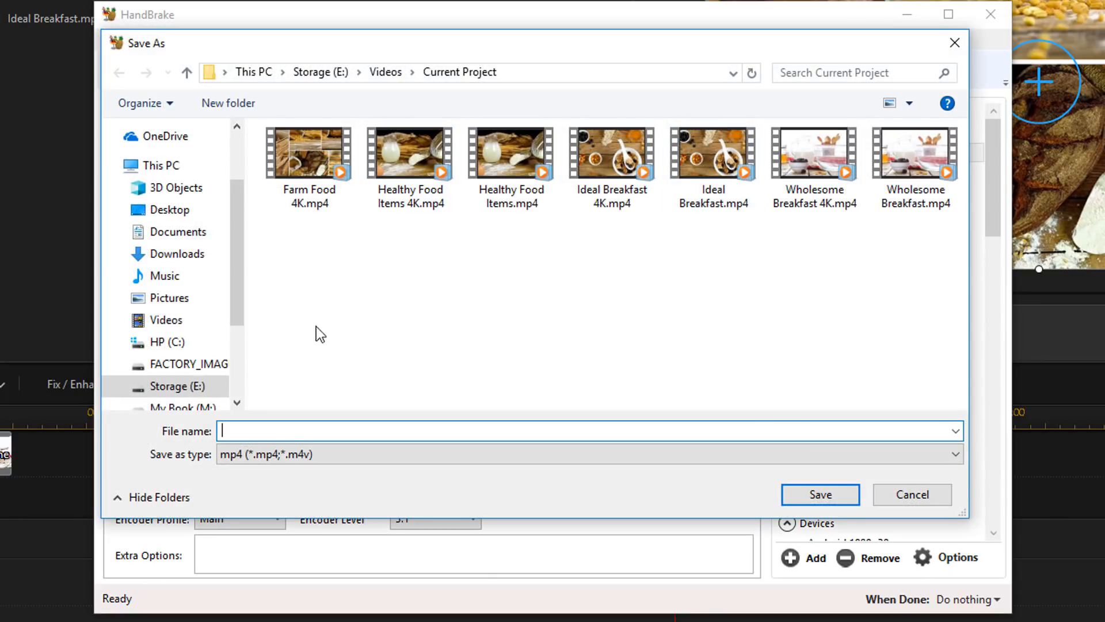
click(300, 156)
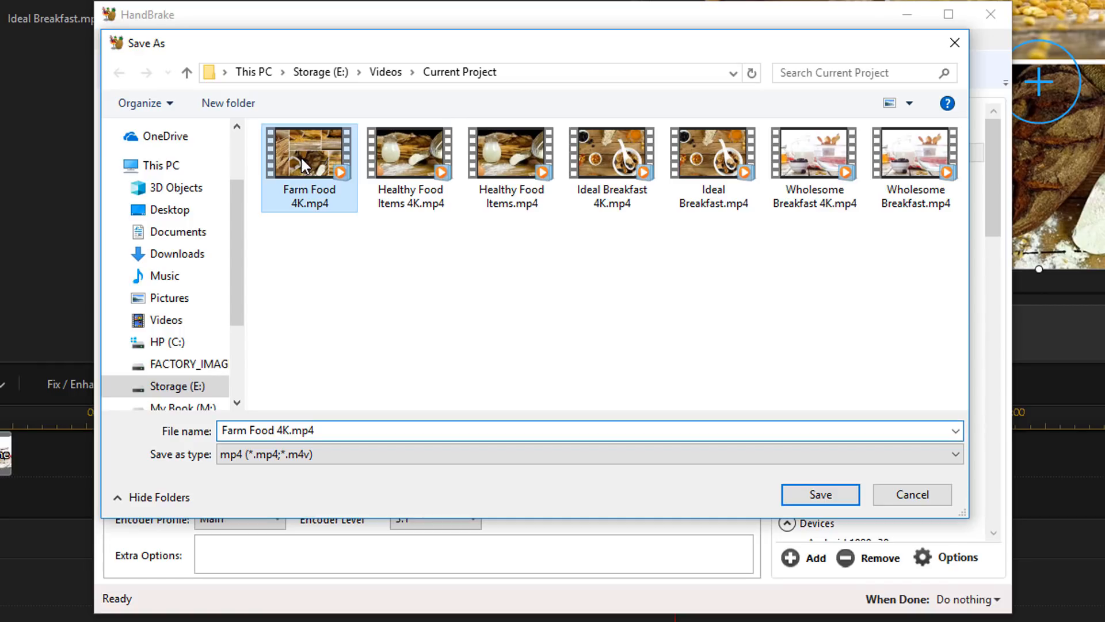
click(289, 429)
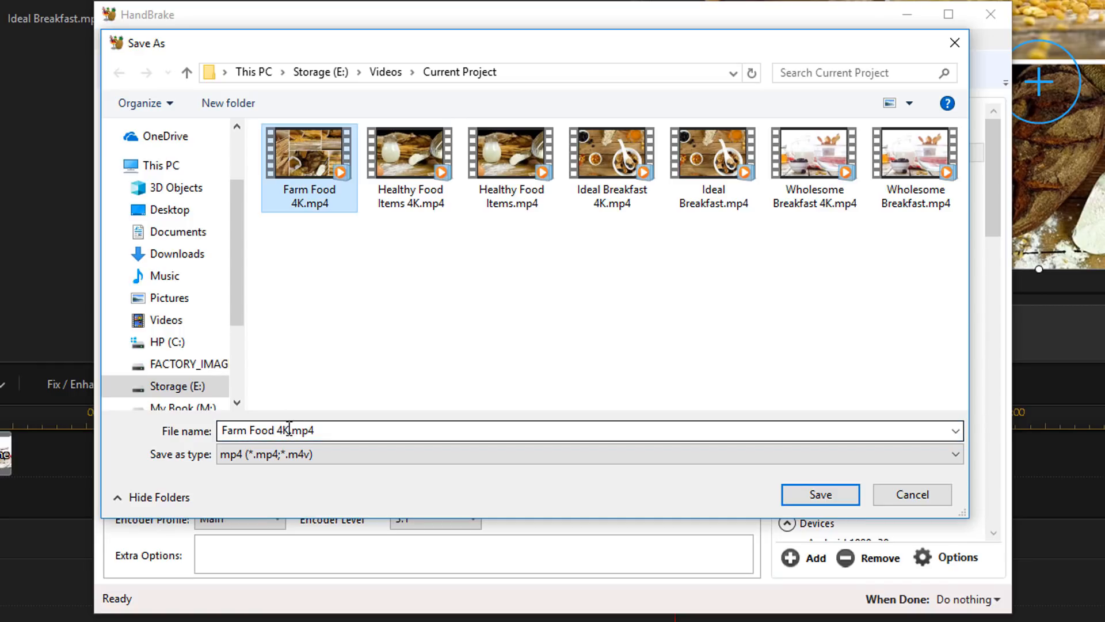
double_click(290, 429)
click(289, 429)
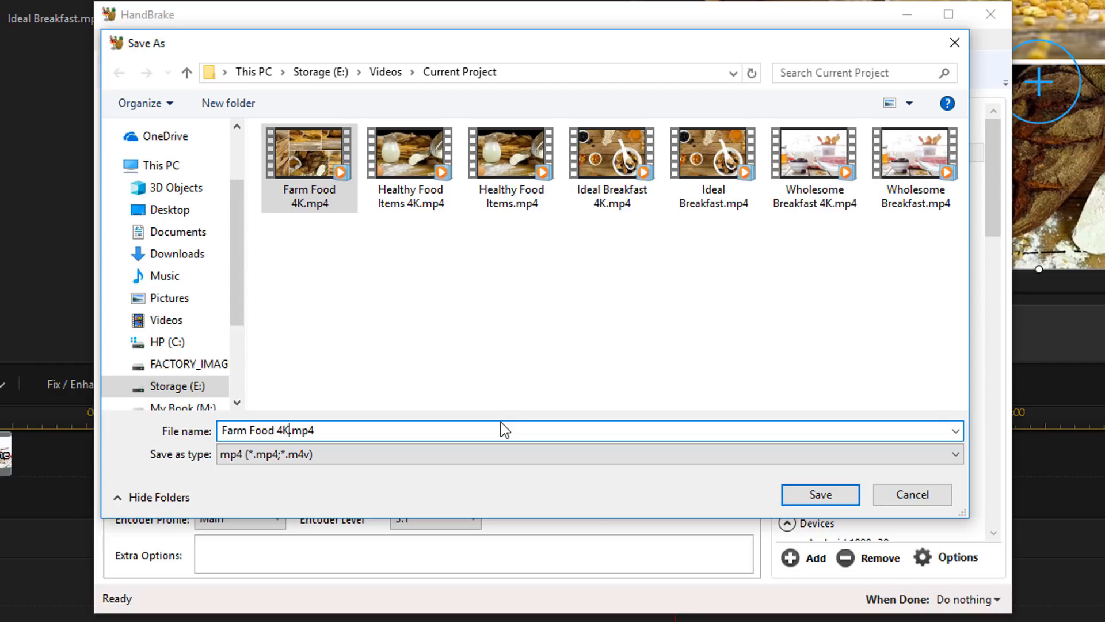
key(BackSpace)
key(BackSpace)
key(BackSpace)
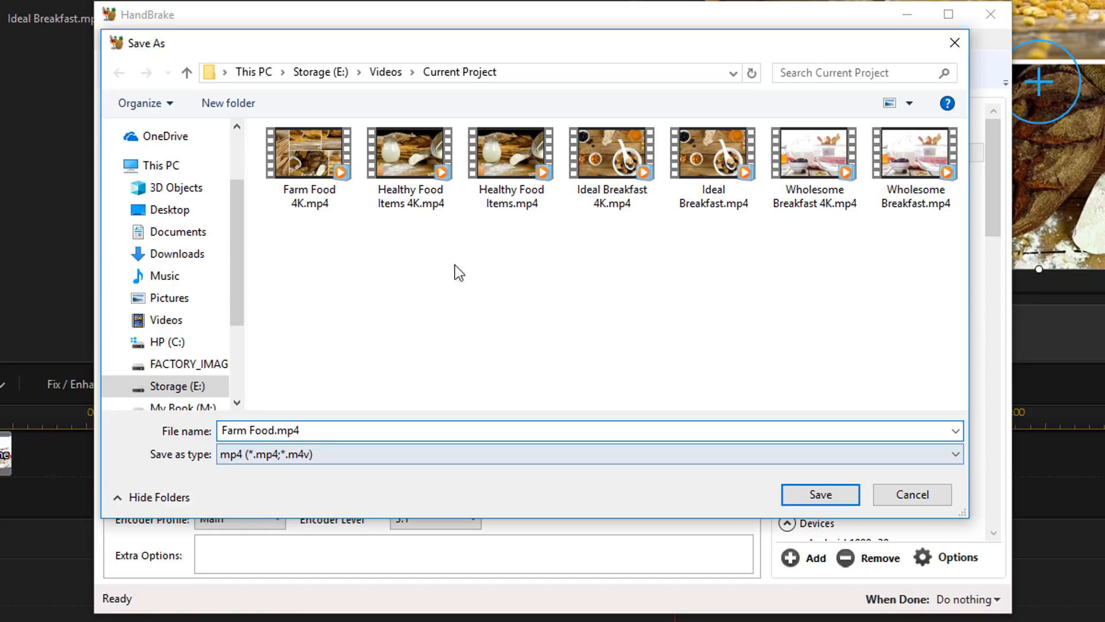
click(808, 495)
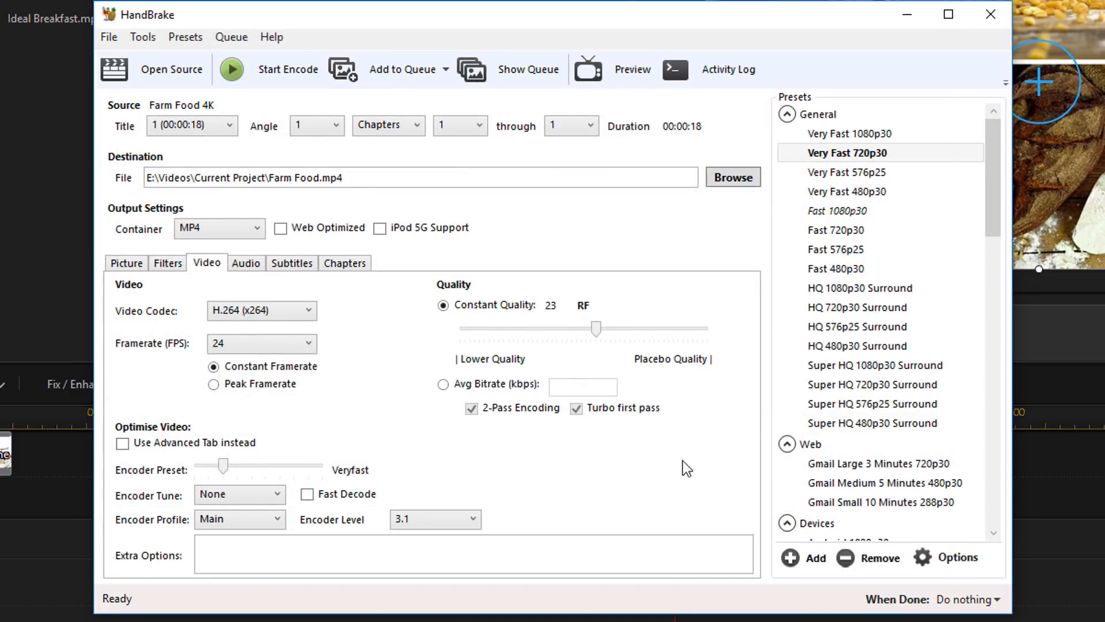
Add the Farm Food encode to the queue, run the queue to completion and close the queue window
click(395, 70)
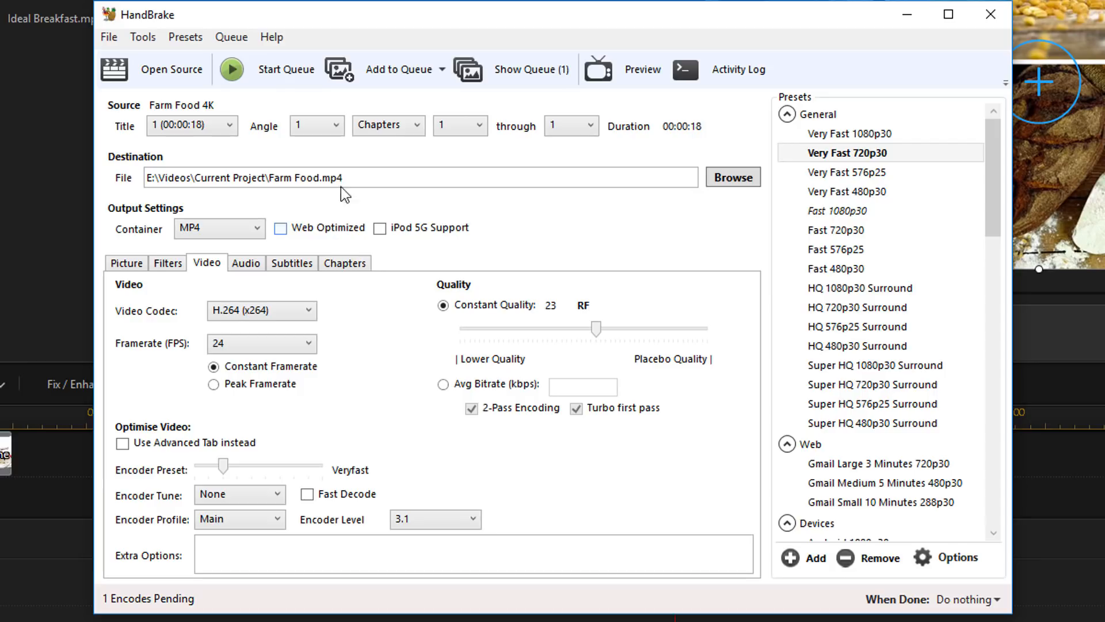
click(524, 71)
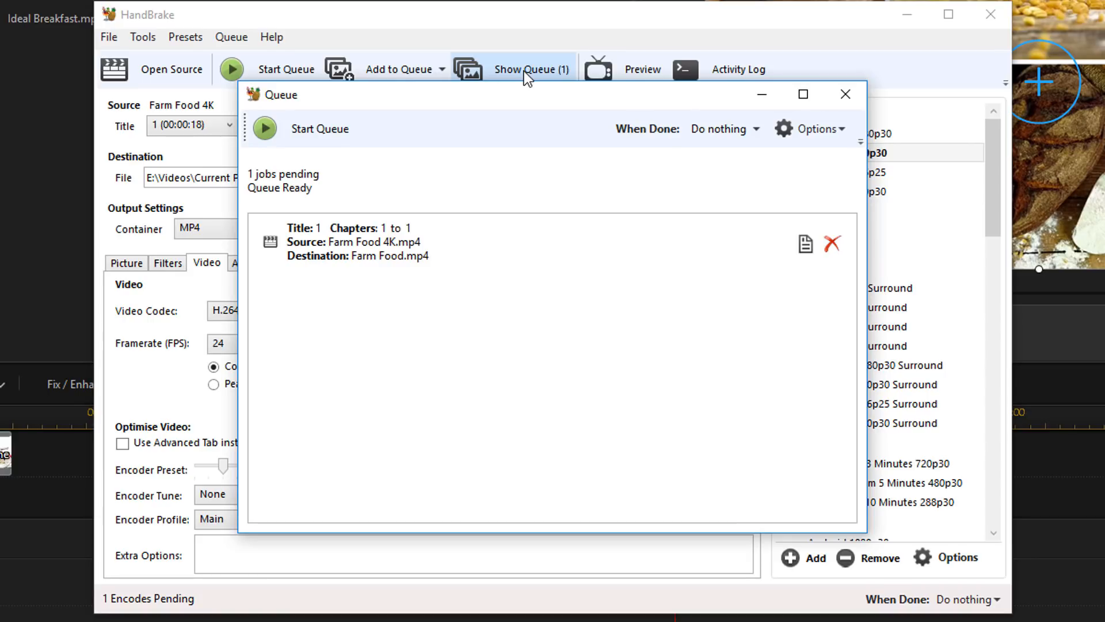
click(316, 129)
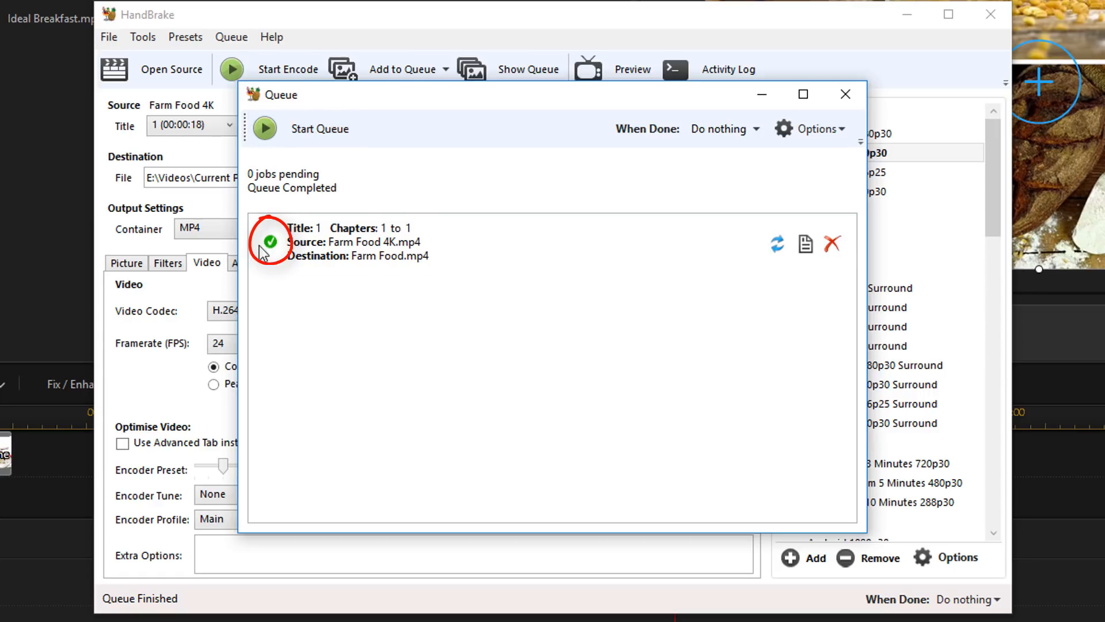
mouse_move(271, 253)
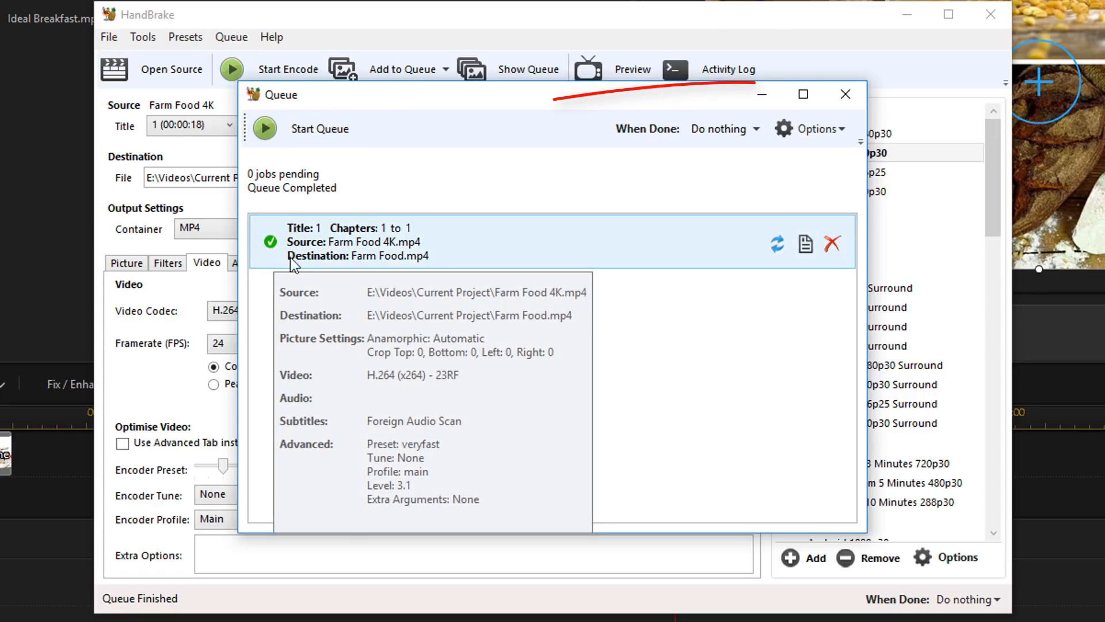
click(844, 93)
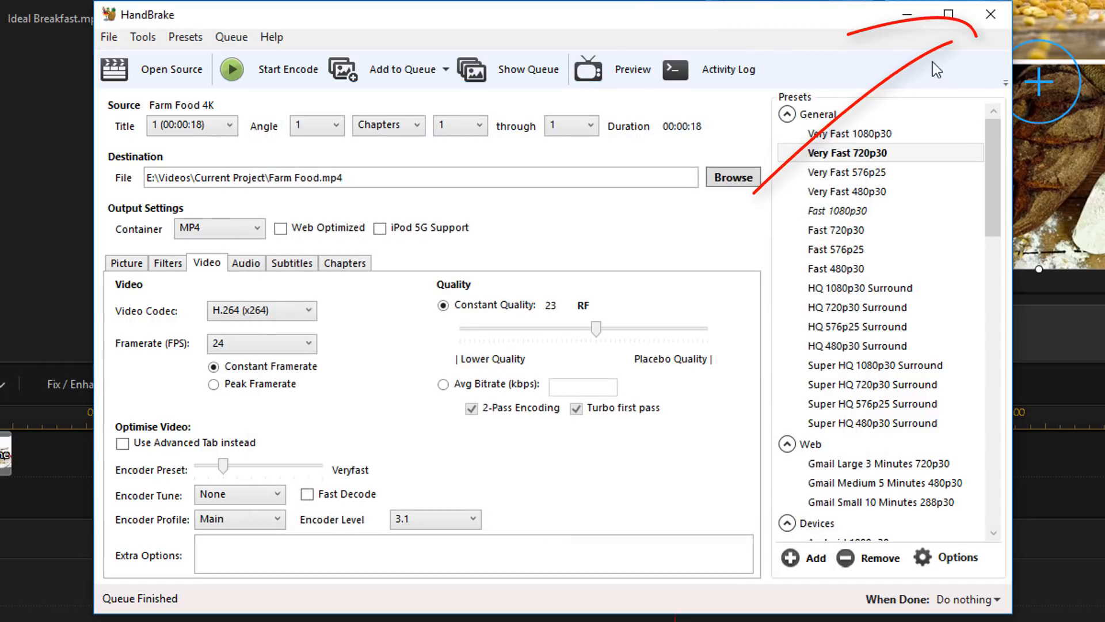
Close HandBrake and import Farm Food.mp4 from the Current Project folder into the PowerDirector media library
click(990, 18)
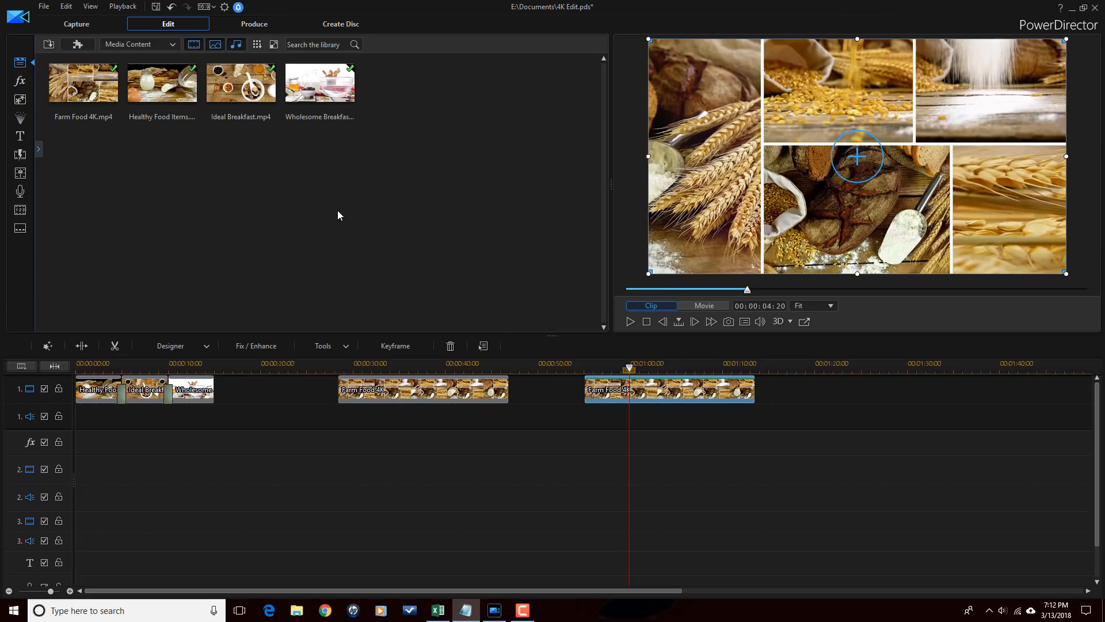
right_click(338, 211)
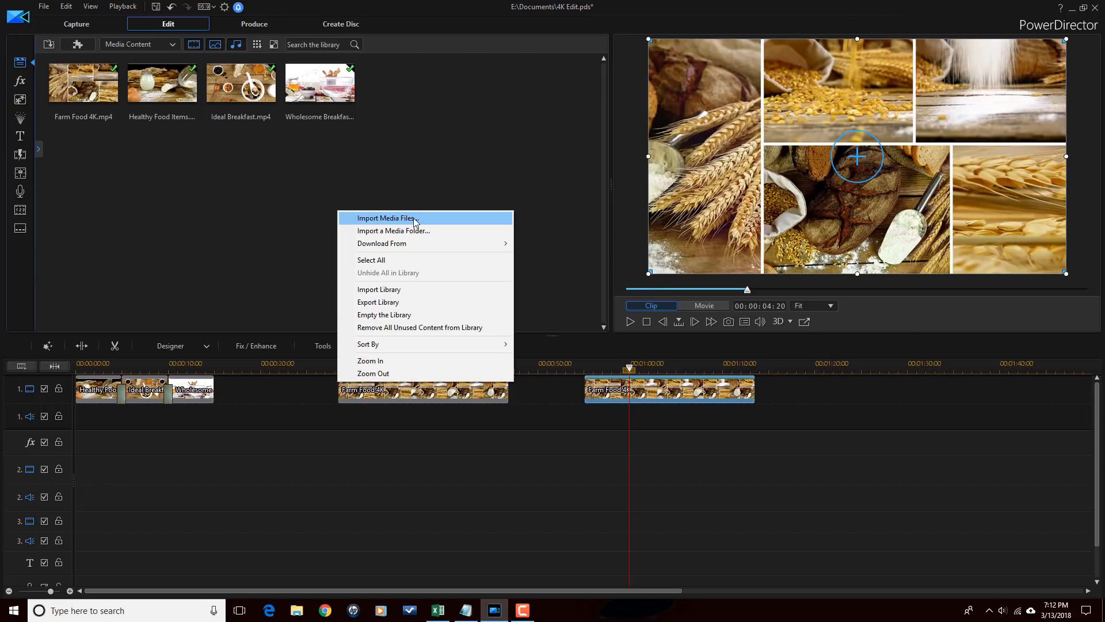
click(414, 222)
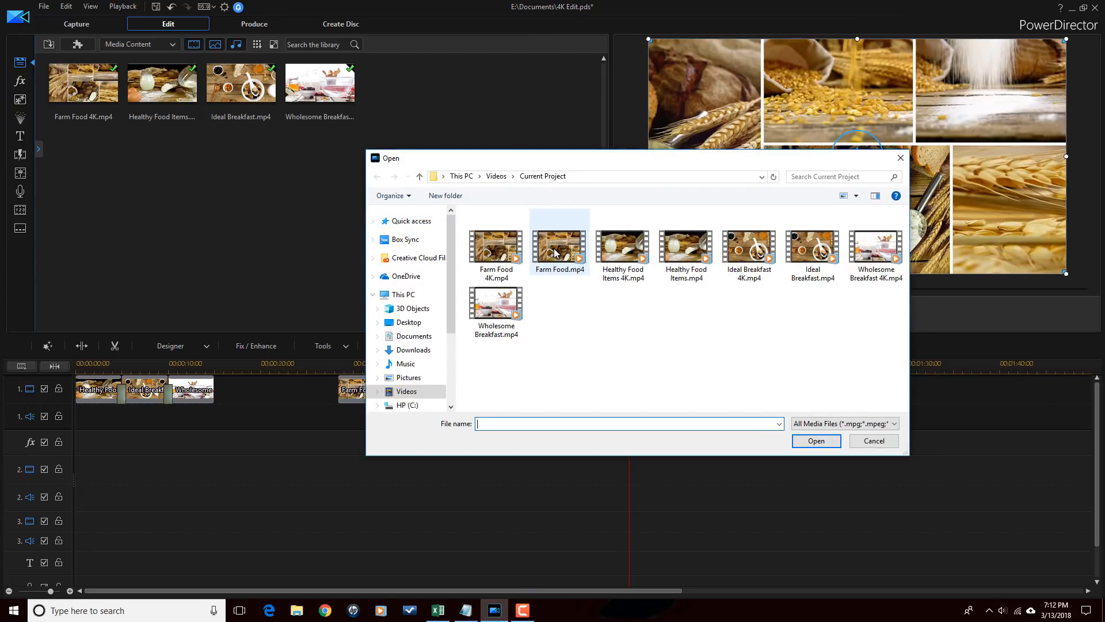
click(555, 253)
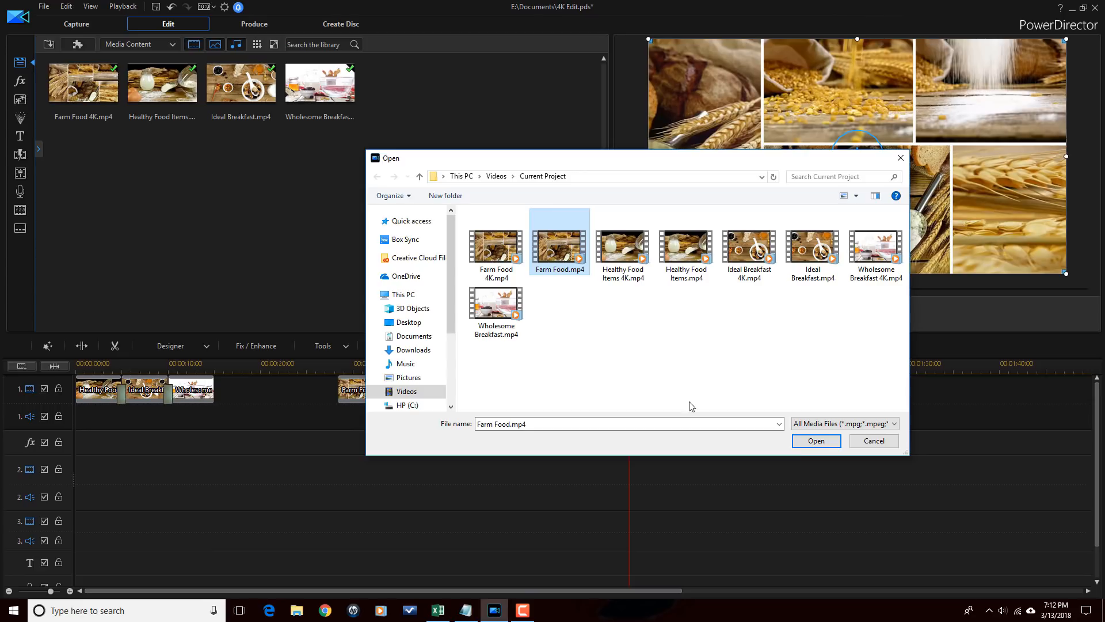
click(814, 442)
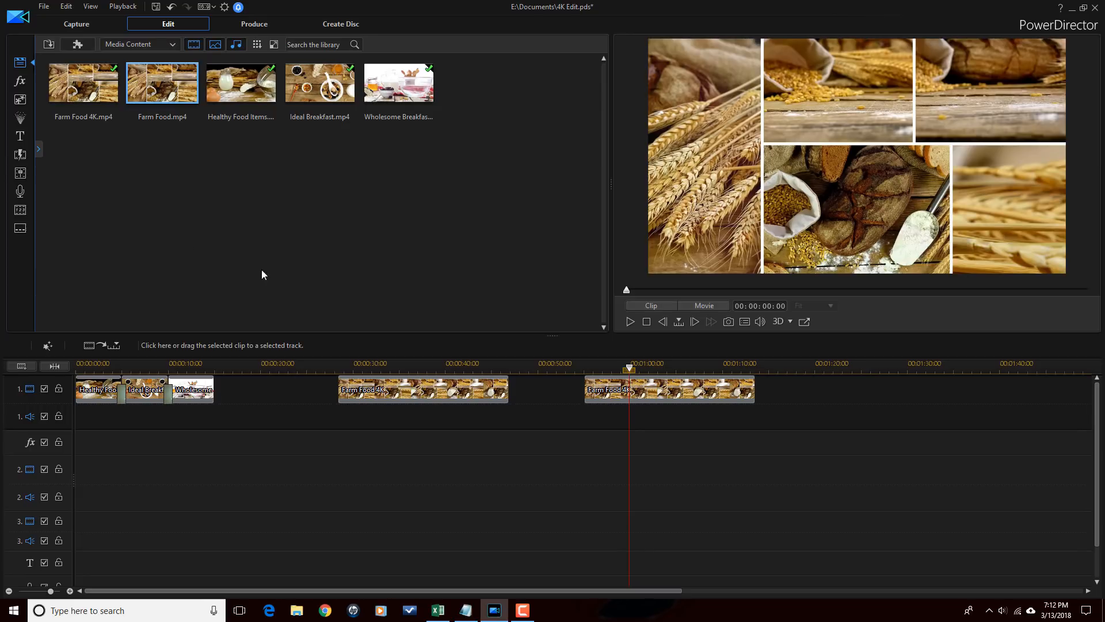
Remove both Farm Food 4K clips from the timeline and remove Farm Food 4K.mp4 from the media library
drag(411, 425, 634, 398)
right_click(603, 392)
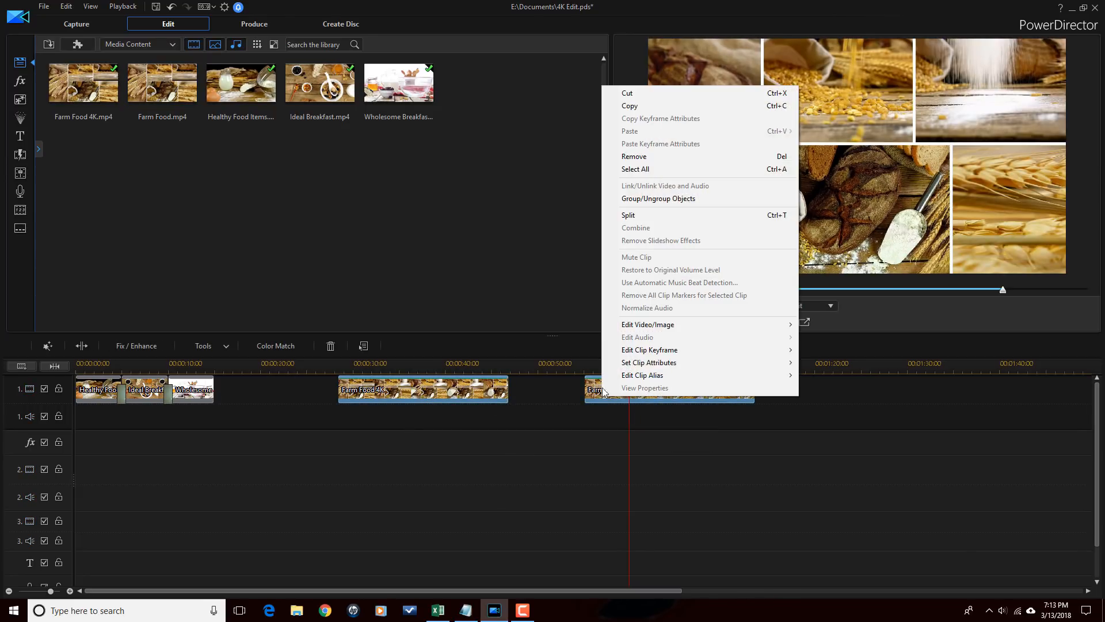
click(634, 156)
click(74, 85)
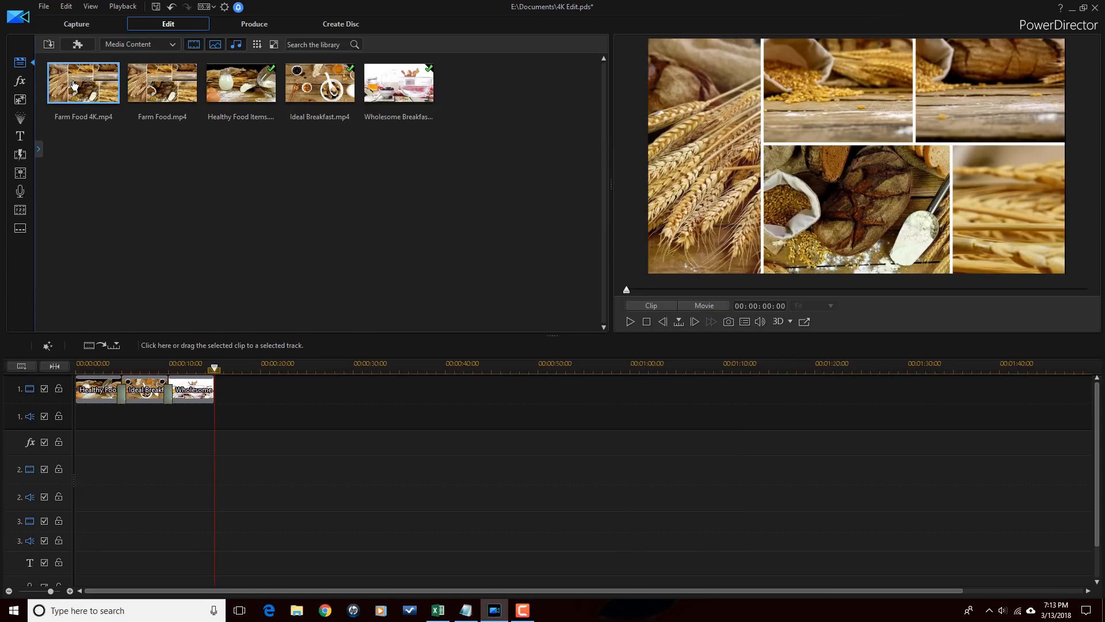
right_click(74, 85)
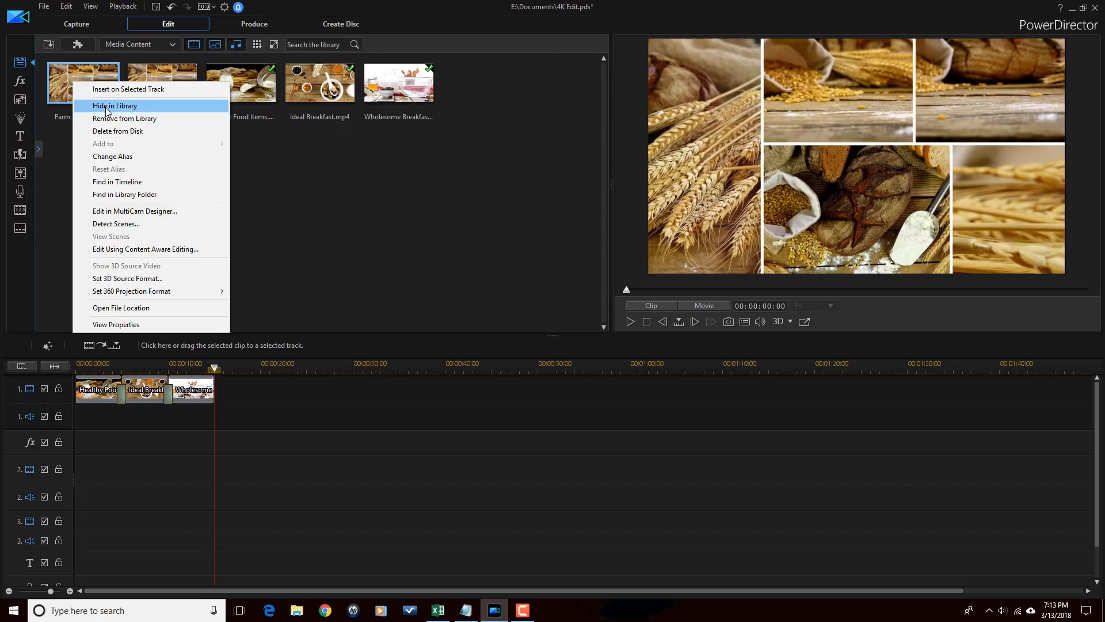
click(125, 118)
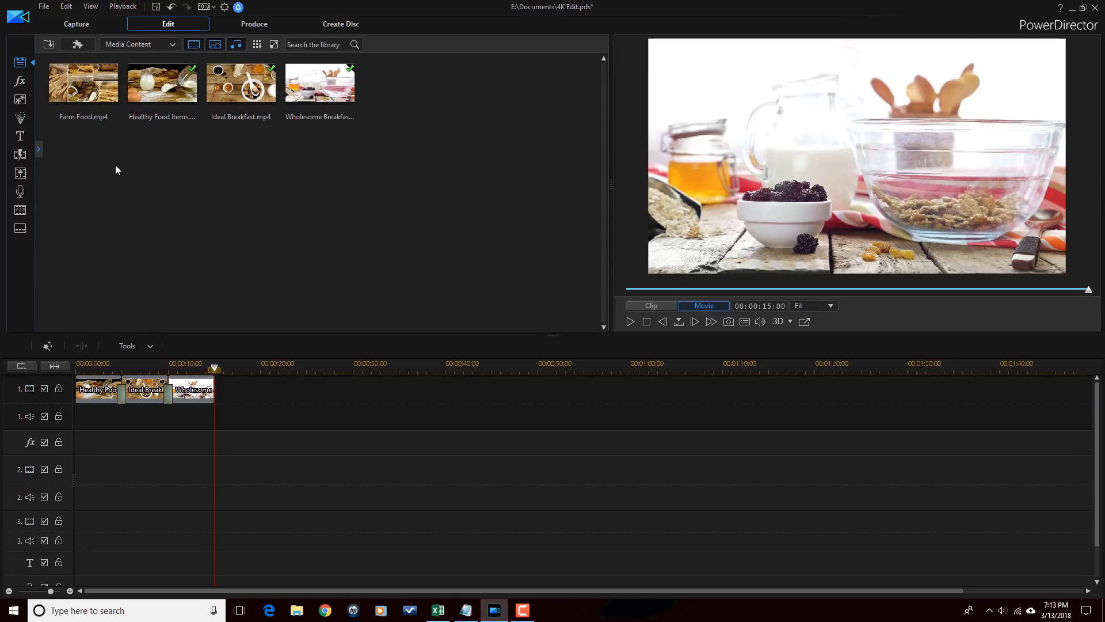
Add Farm Food.mp4 to video track 1 directly after the Wholesome Breakfast clip and trim its end to about 5 seconds long
drag(83, 85, 220, 389)
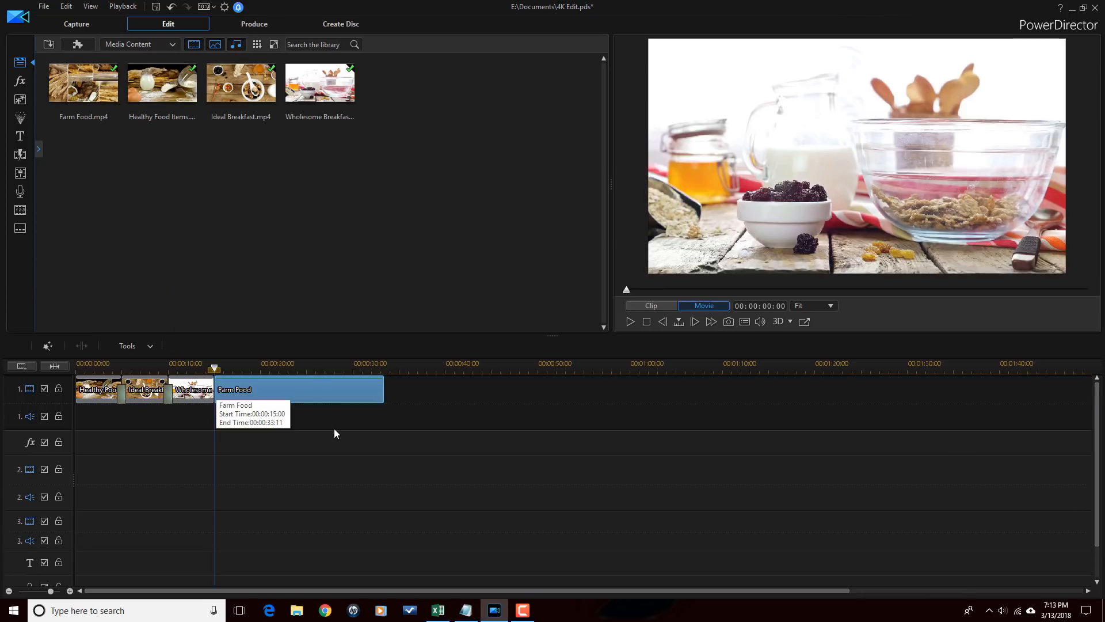
drag(380, 396, 260, 393)
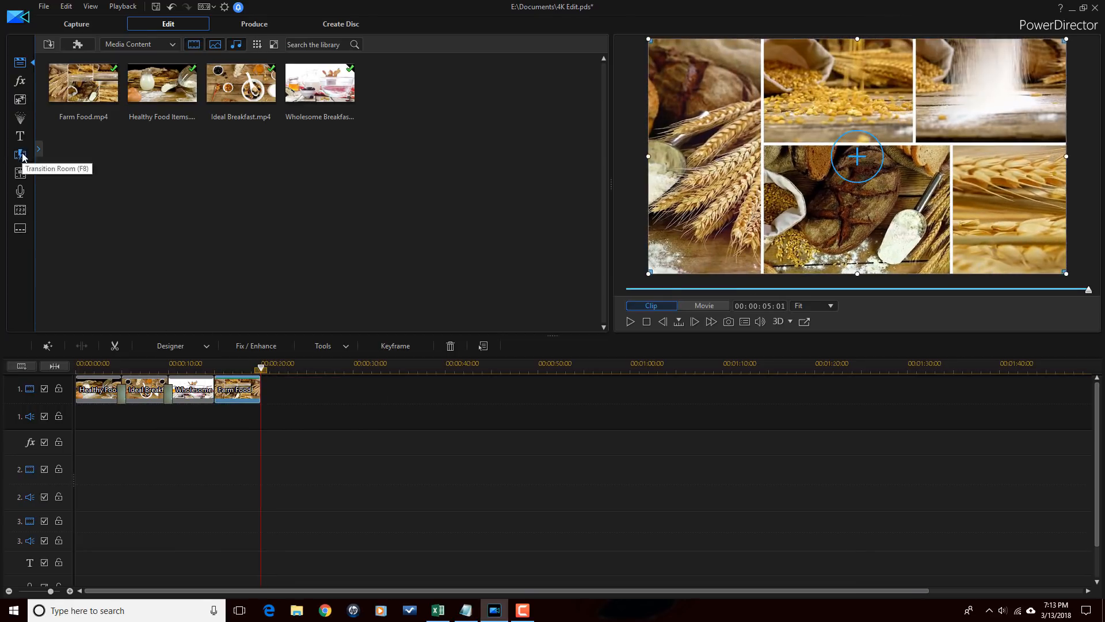
Add a transition between the Wholesome Breakfast and Farm Food clips on video track 1
click(20, 154)
drag(451, 82, 216, 390)
drag(215, 390, 214, 391)
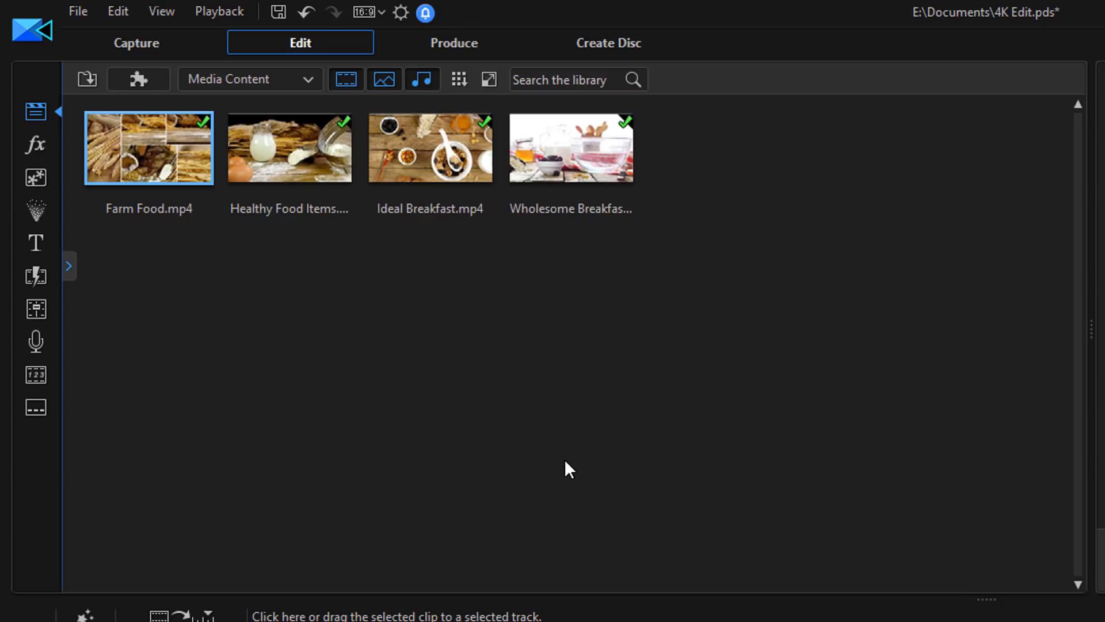
Save the project under the new name 4K Edit_2.pds in the Documents folder
click(80, 12)
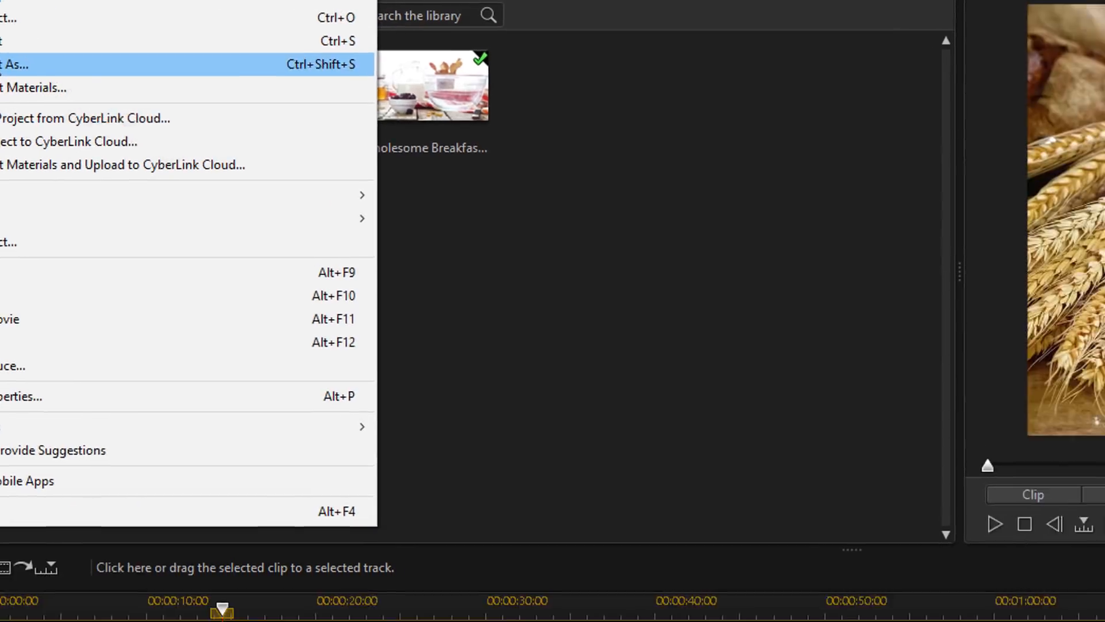
click(11, 64)
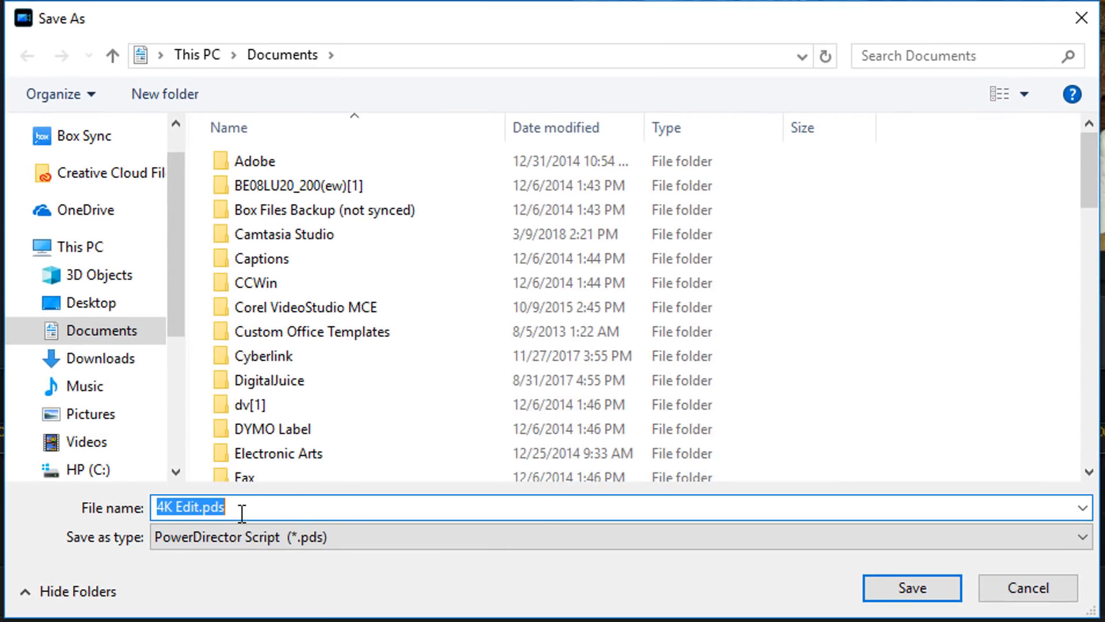
click(200, 507)
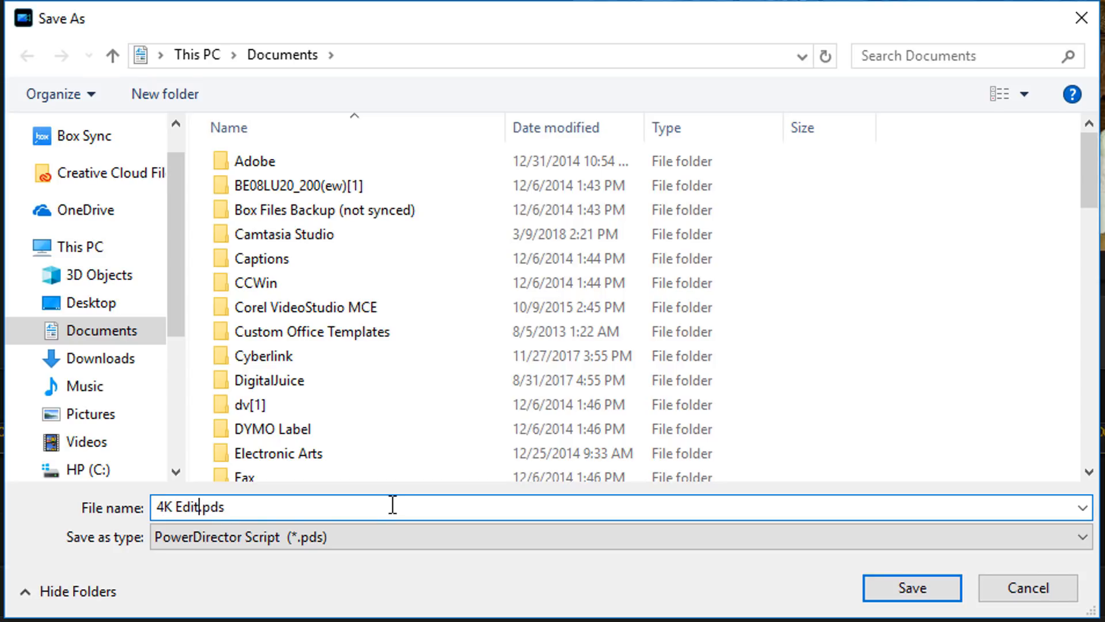
text(_2)
click(895, 586)
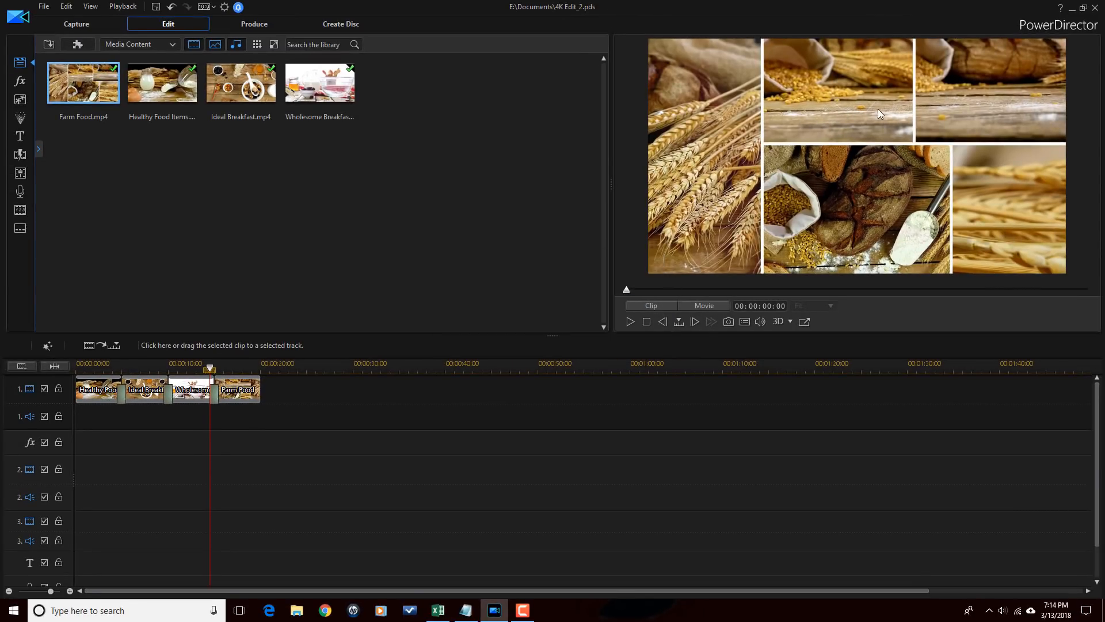
Close PowerDirector and open the E:\Videos\Current Project folder in a maximized File Explorer window
click(1096, 13)
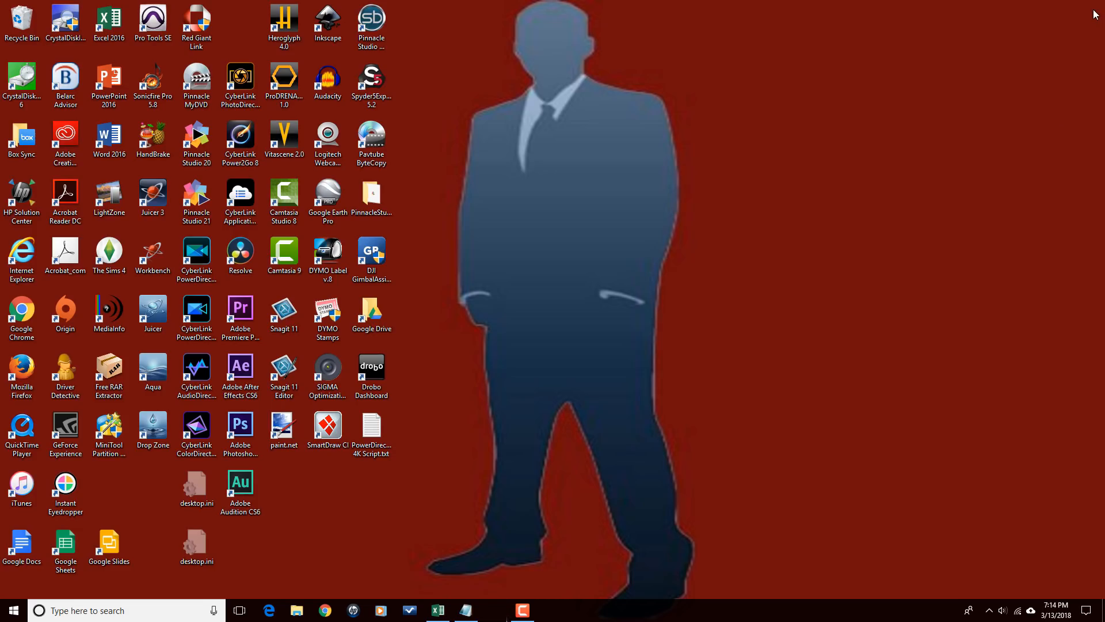
click(295, 610)
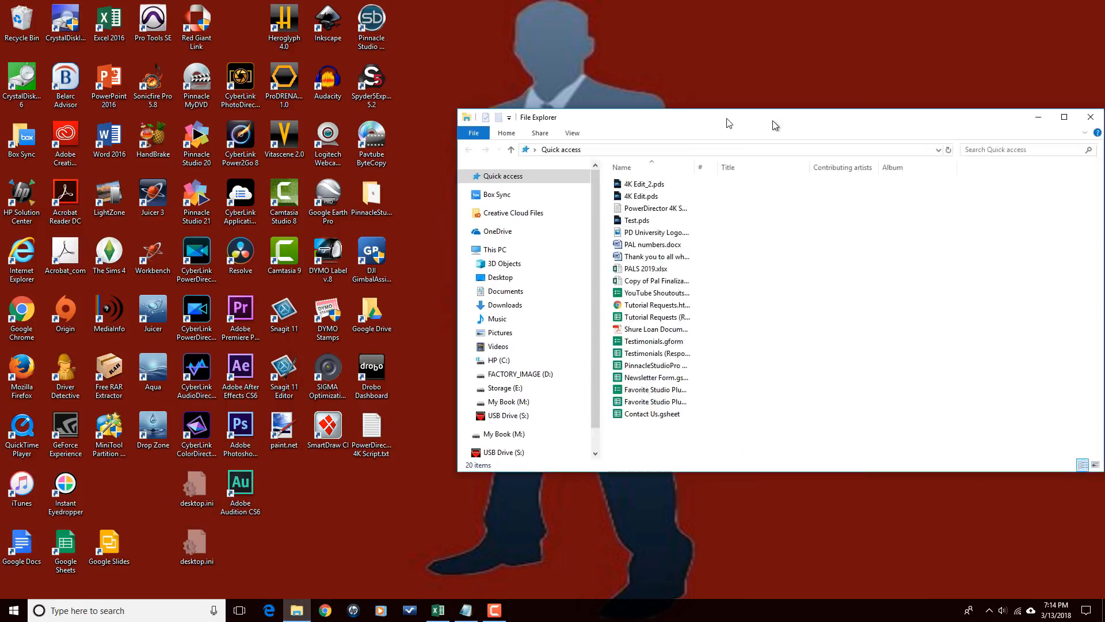
drag(772, 123, 566, 137)
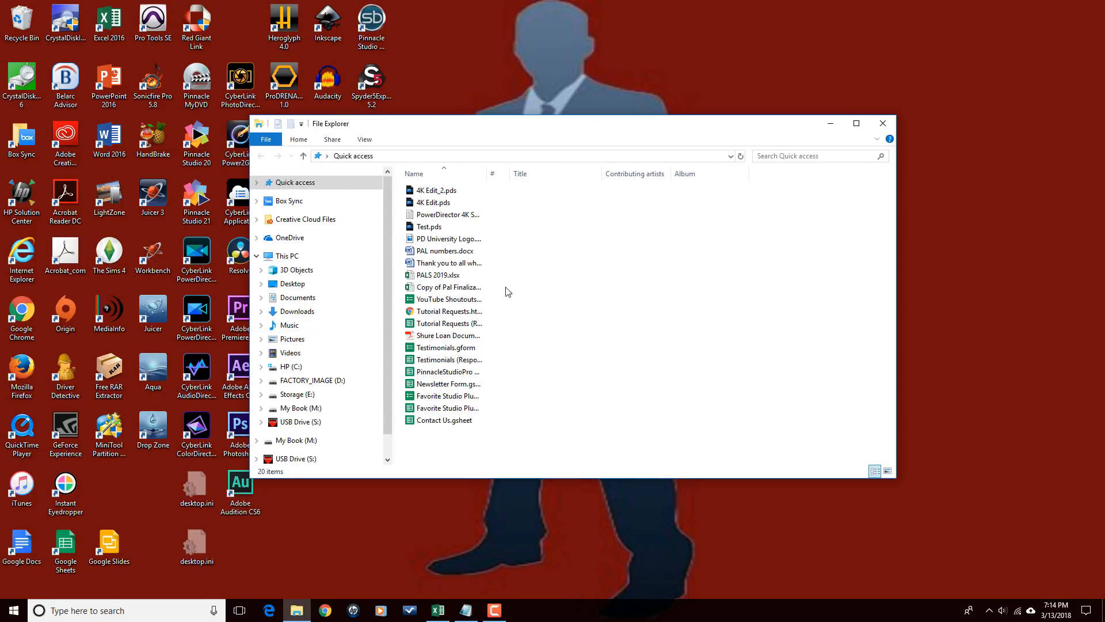
click(857, 123)
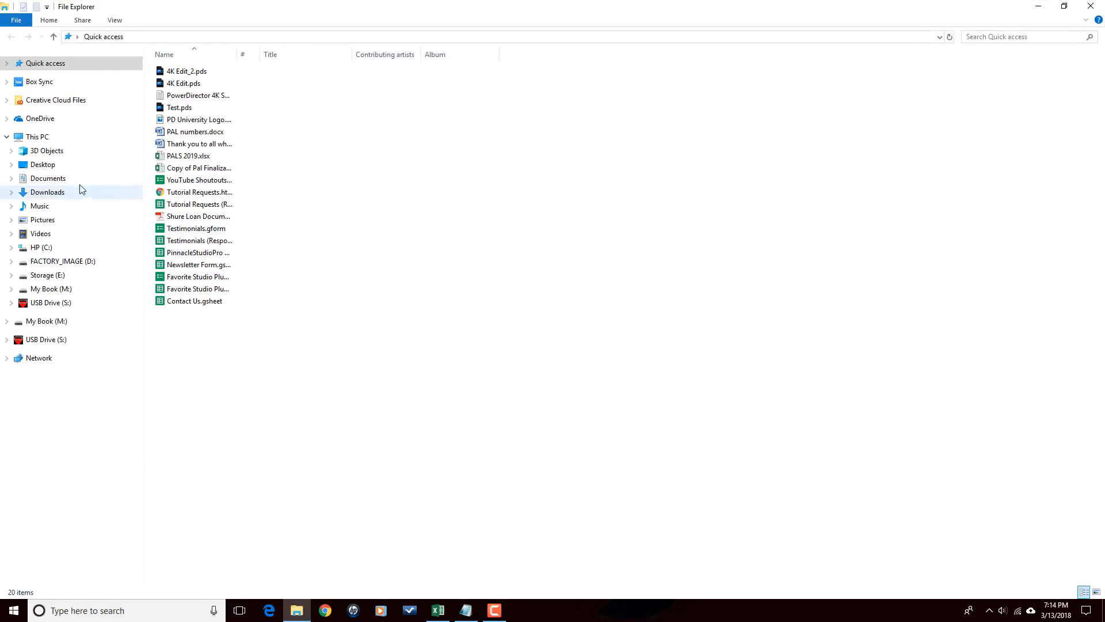
click(59, 278)
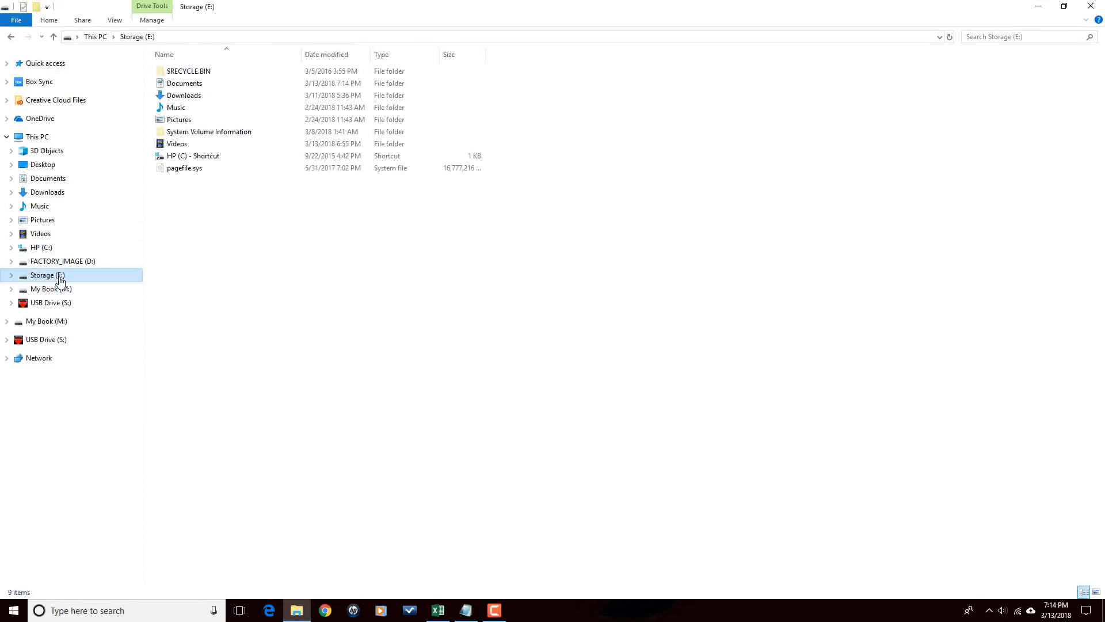
double_click(193, 143)
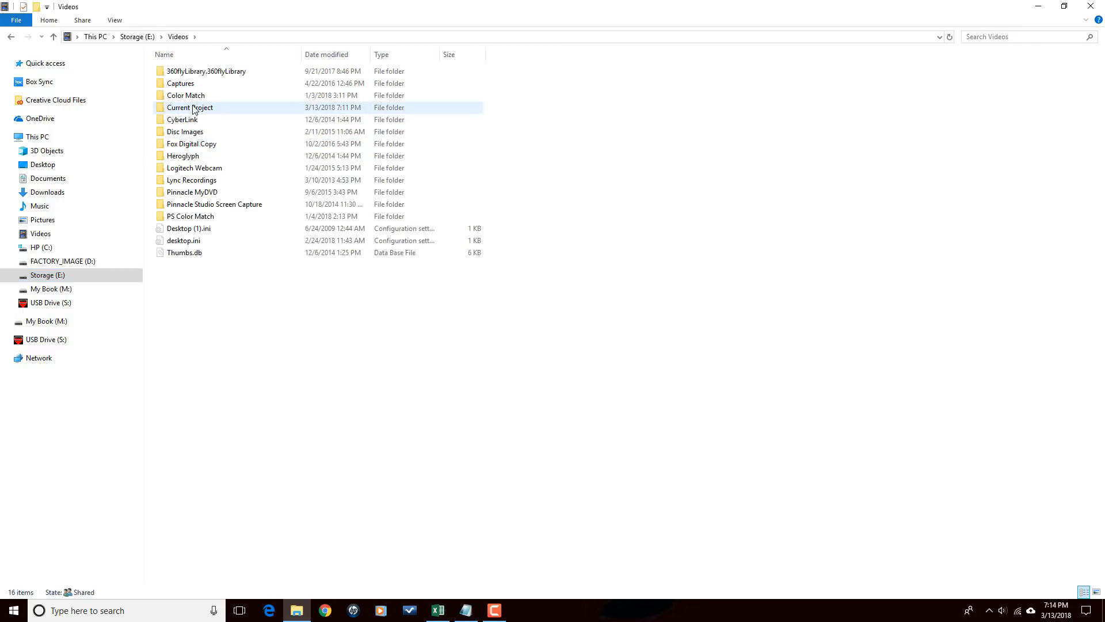
double_click(193, 108)
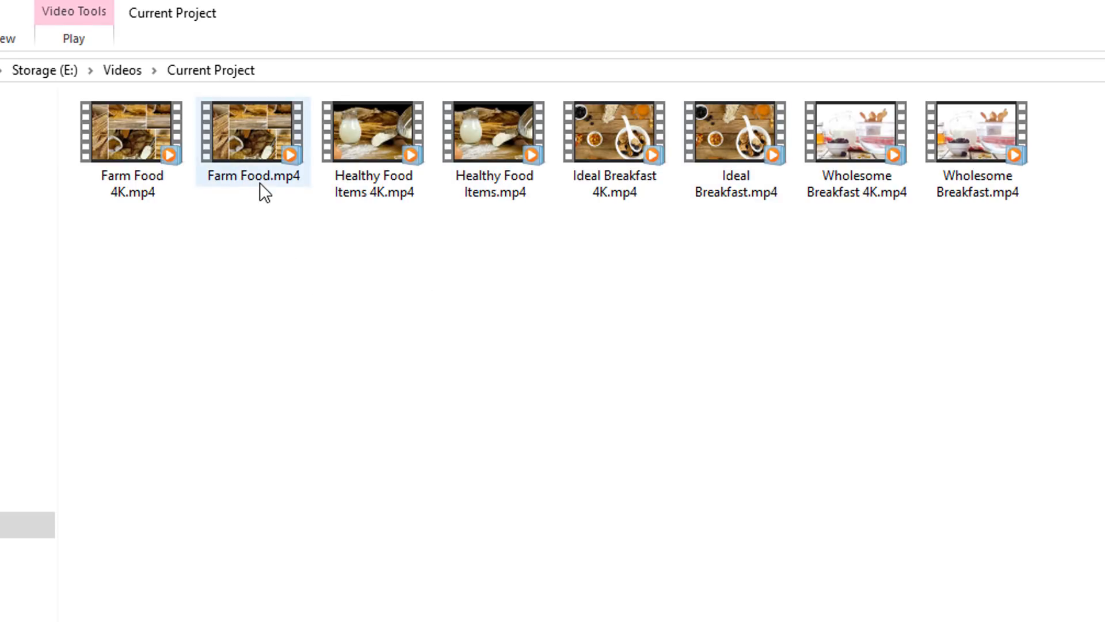
Rename Farm Food.mp4 as Farm Food 720.mp4
mouse_move(224, 193)
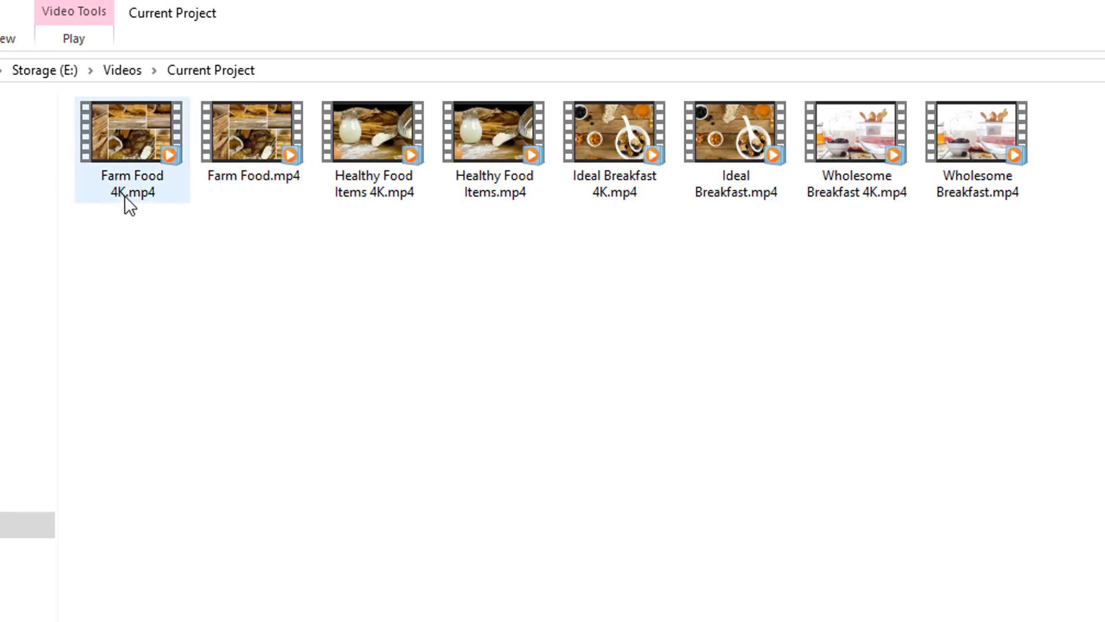
click(248, 173)
right_click(246, 170)
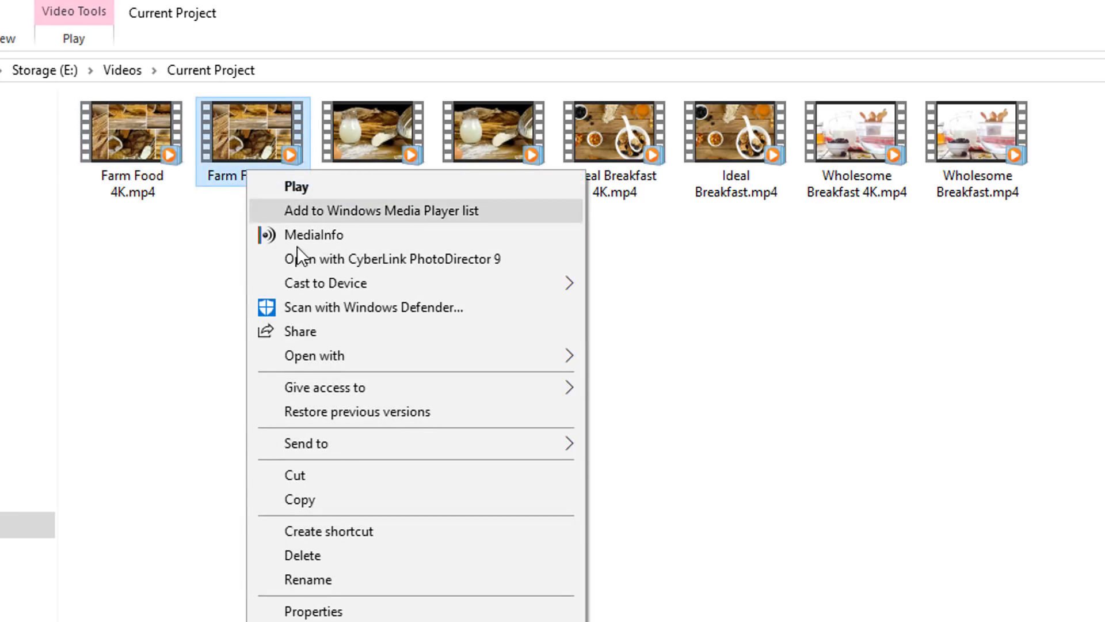
click(316, 579)
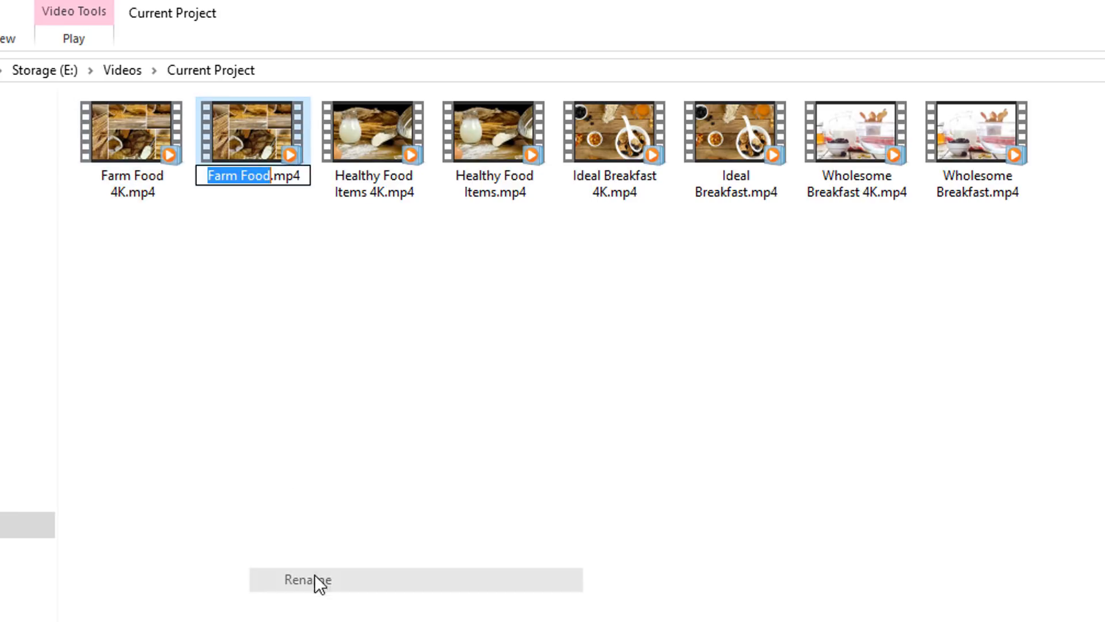
click(280, 174)
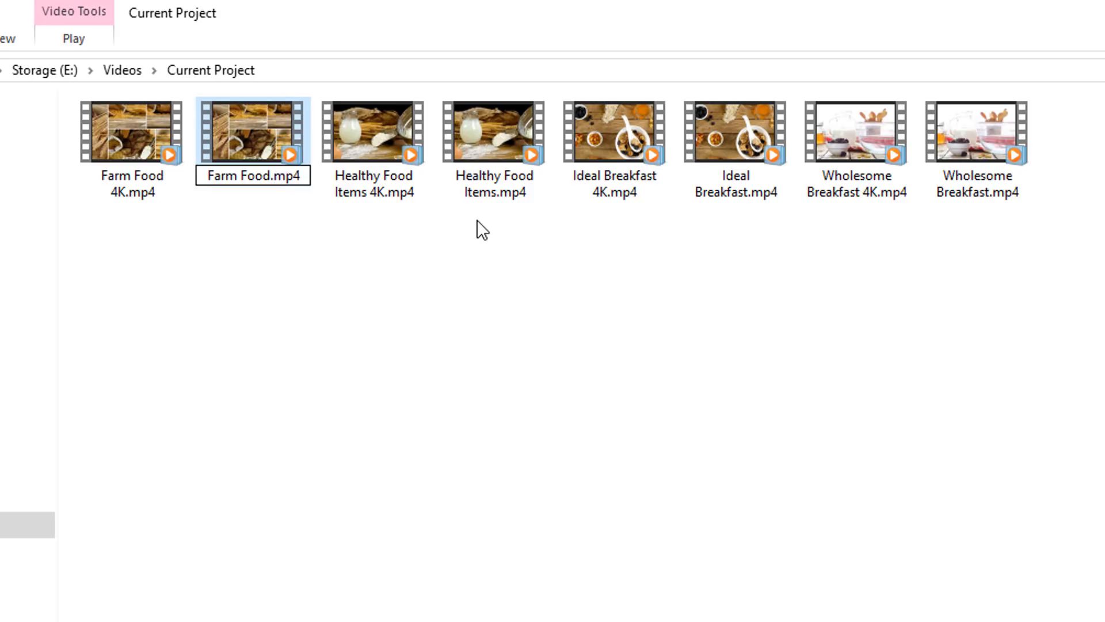
text(720)
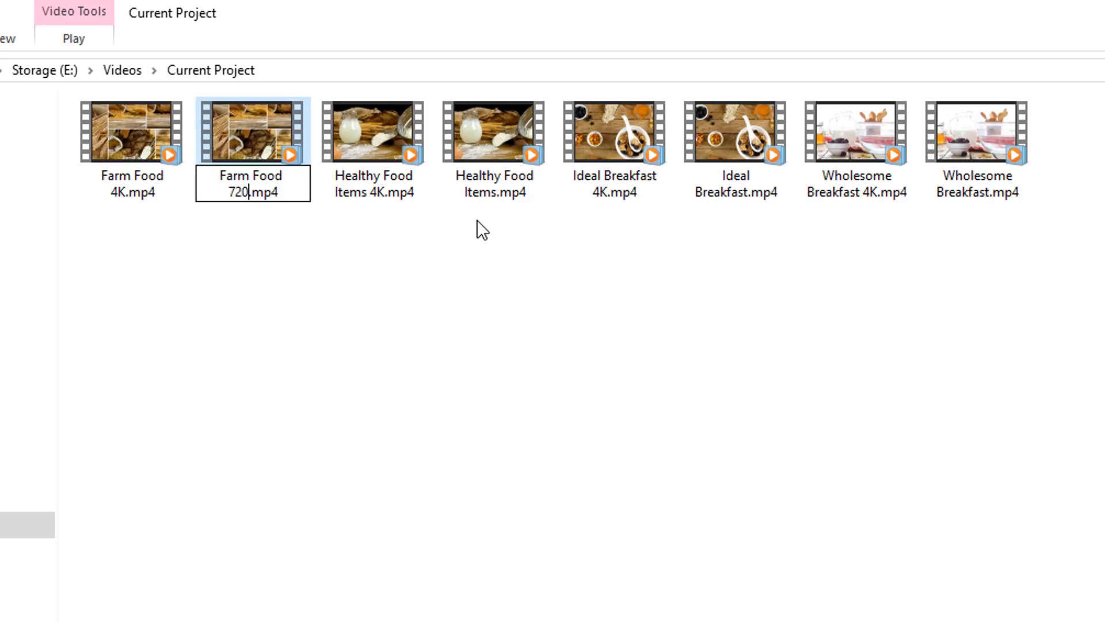
key(Return)
Rename Healthy Food Items.mp4 as Healthy Food Items 720.mp4
right_click(491, 178)
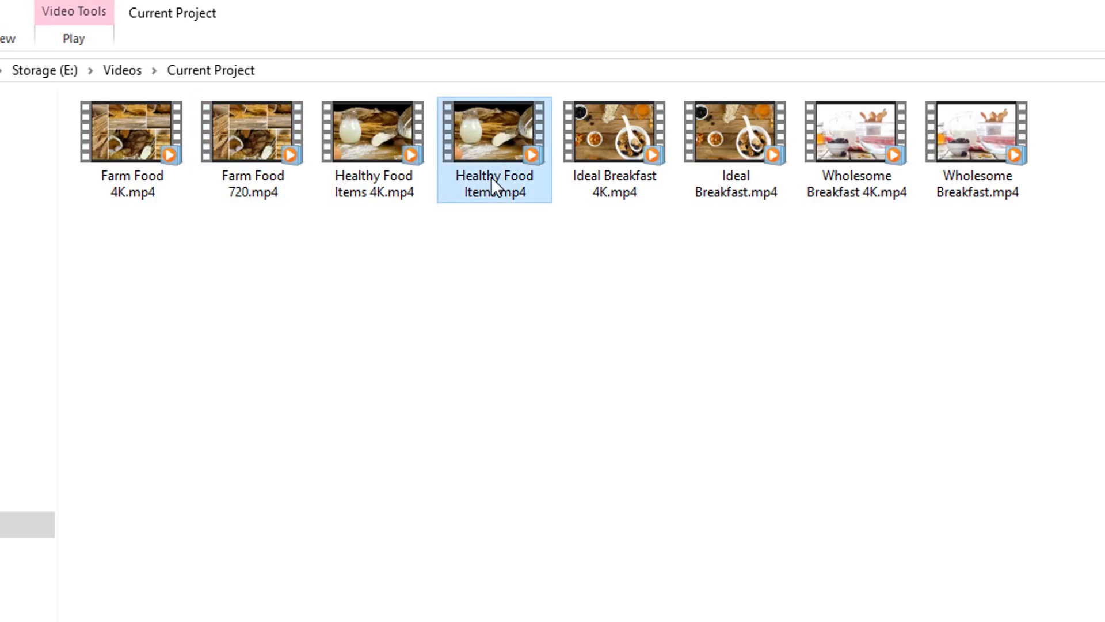
click(553, 587)
click(490, 191)
text(720)
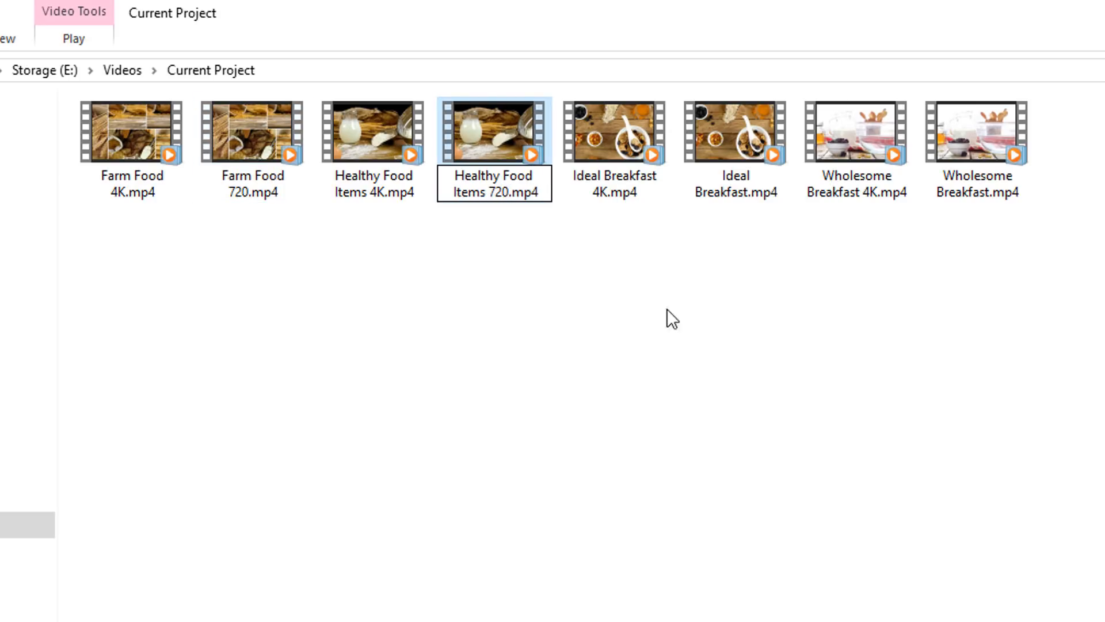
key(Return)
Rename Ideal Breakfast.mp4 as Ideal Breakfast 720.mp4
right_click(739, 139)
click(833, 544)
key(Right)
text(720)
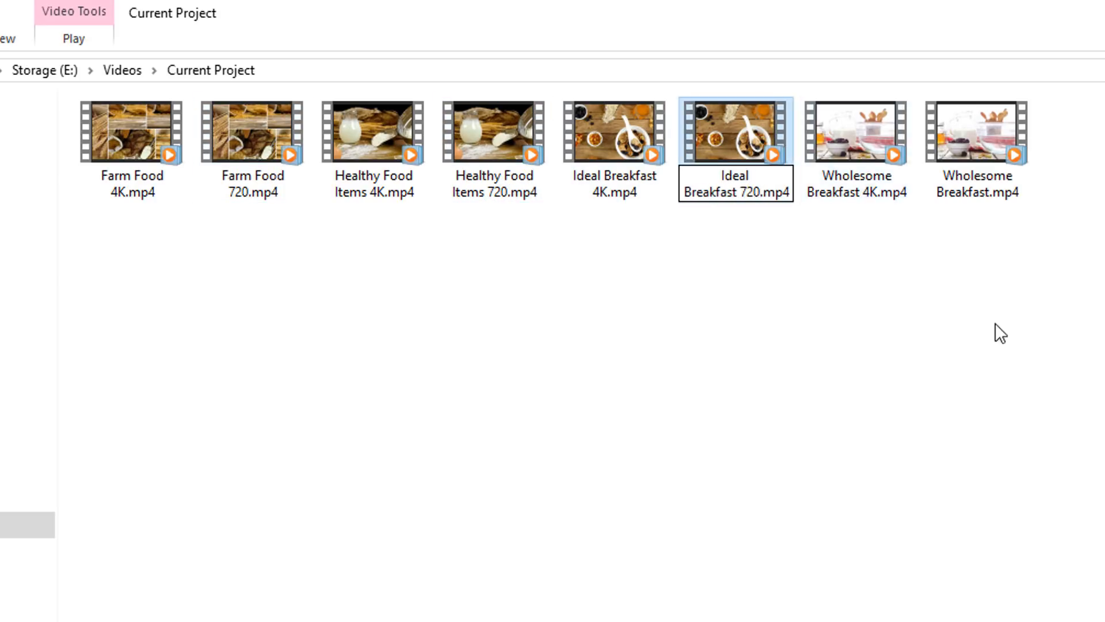
Rename Wholesome Breakfast.mp4 as Wholesome Breakfast 720.mp4
right_click(981, 167)
key(m)
key(Right)
text(720)
key(Return)
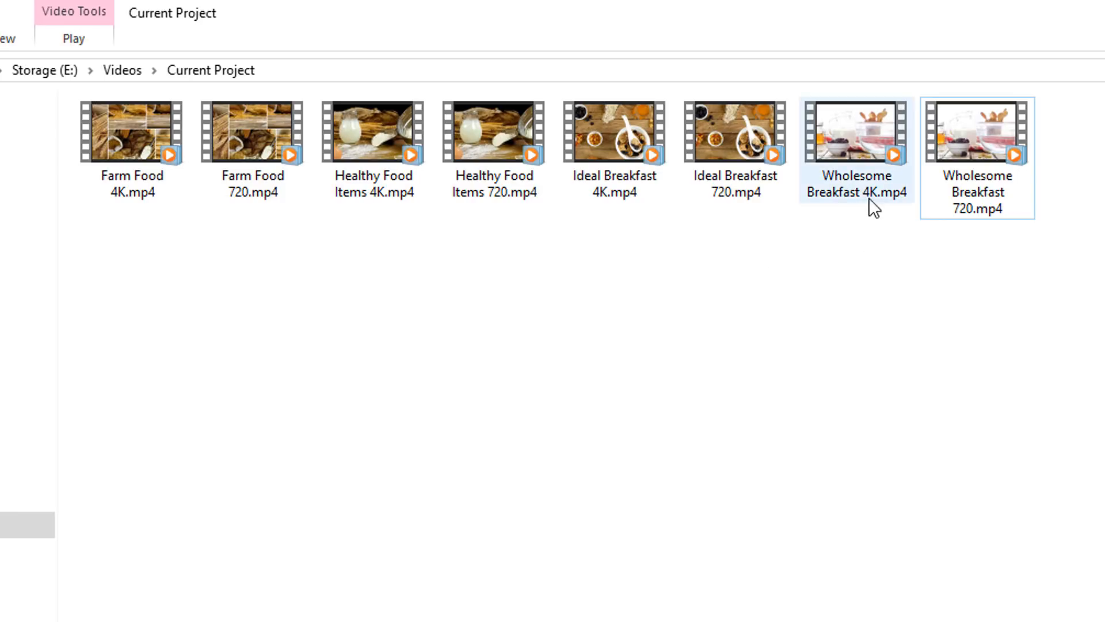
Rename Wholesome Breakfast 4K.mp4 as Wholesome Breakfast.mp4
right_click(851, 196)
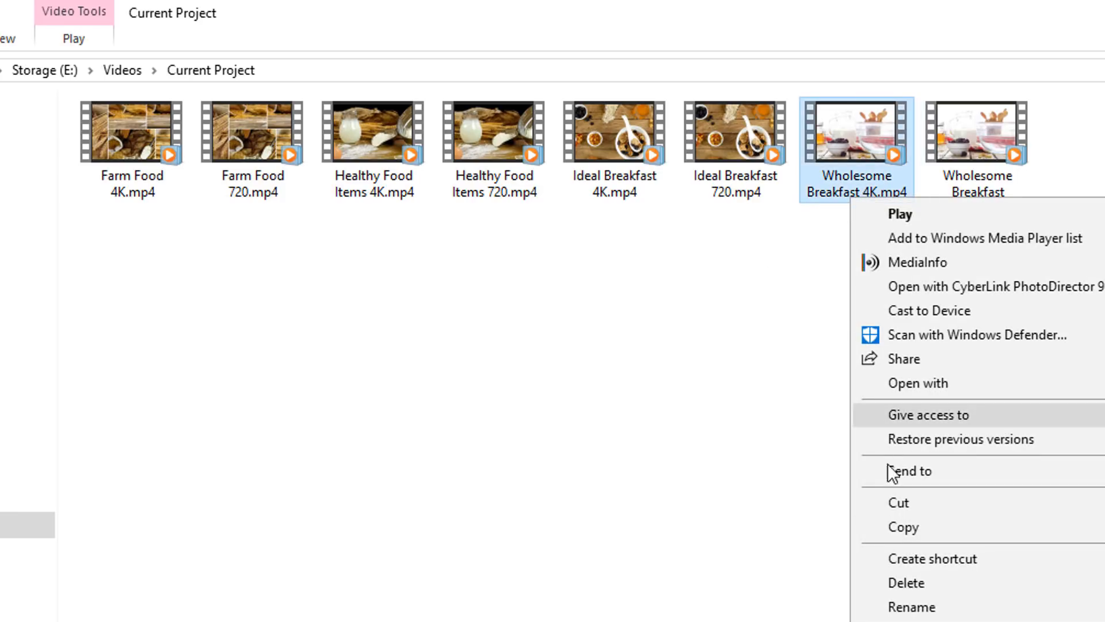
click(915, 605)
click(884, 199)
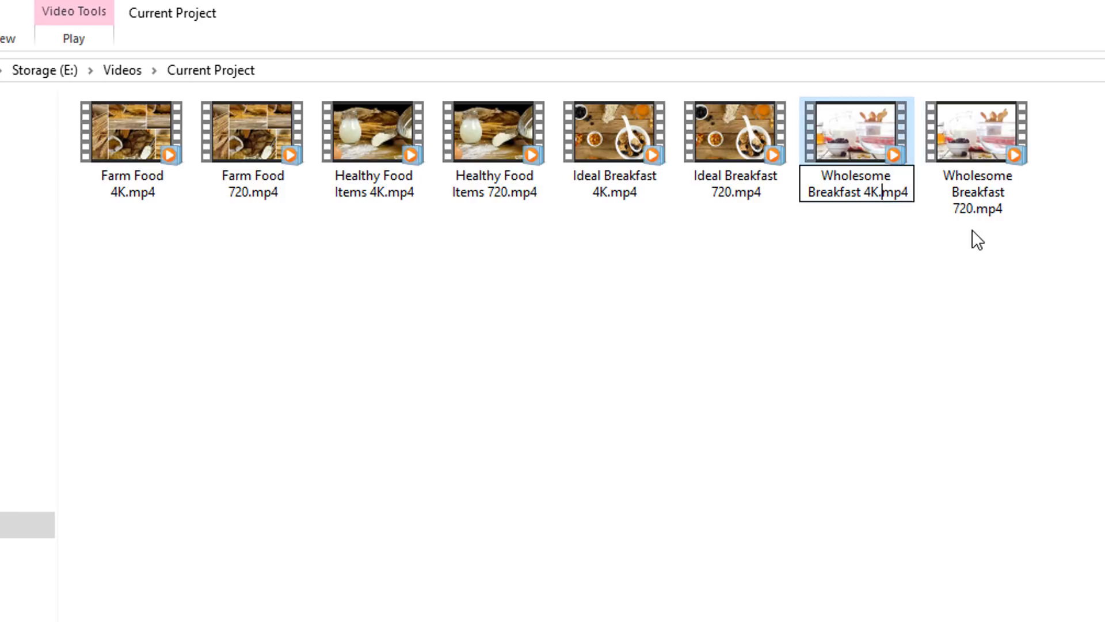
key(BackSpace)
key(BackSpace)
key(BackSpace)
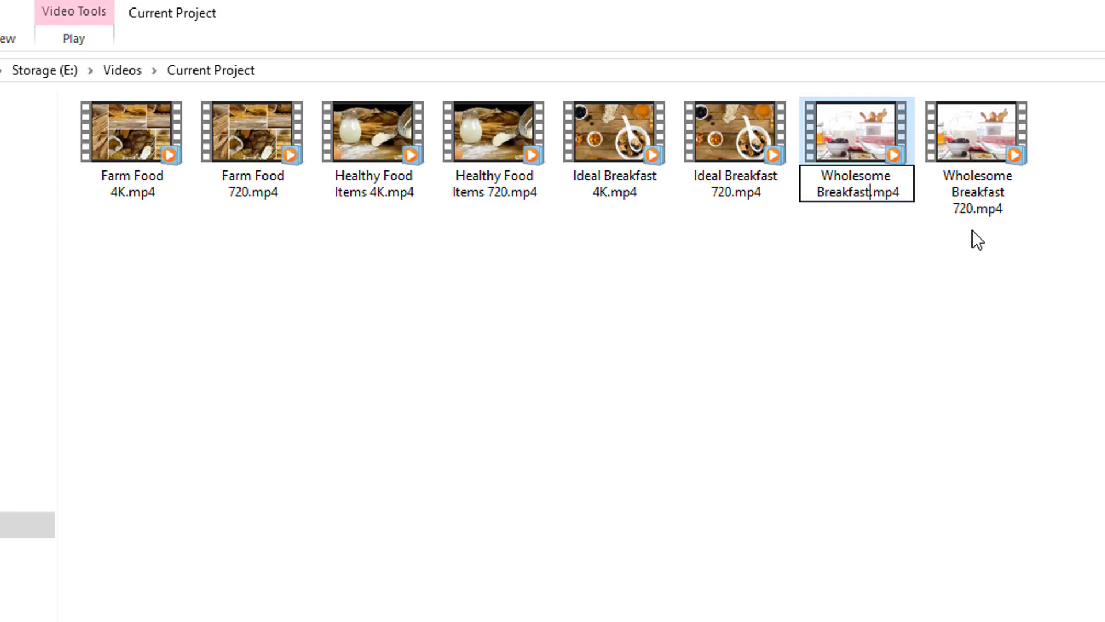
click(919, 268)
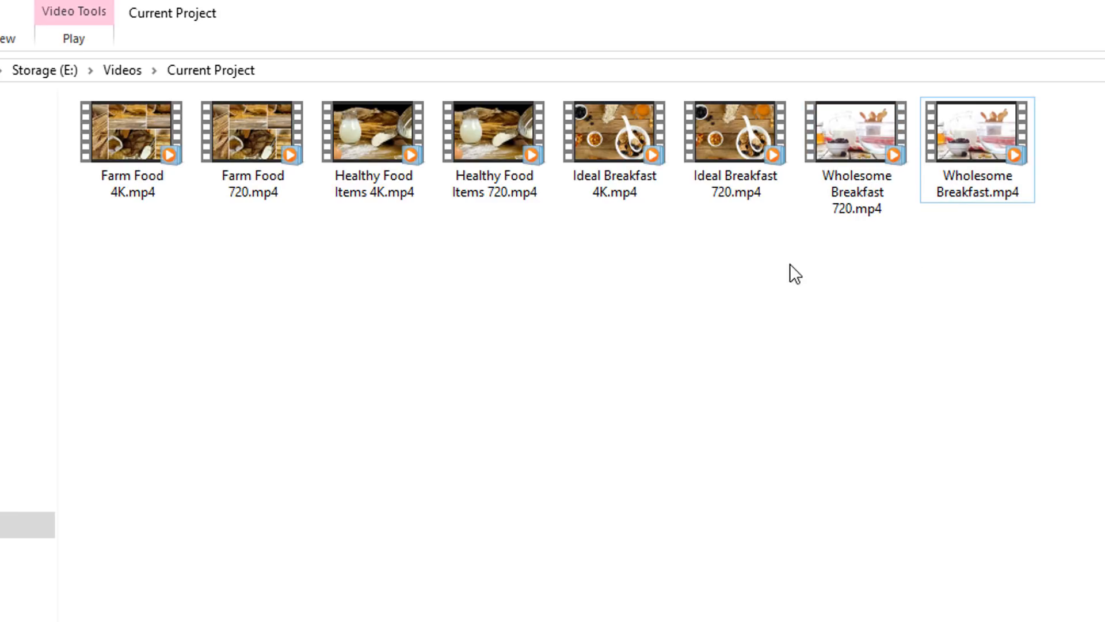
Rename Ideal Breakfast 4K.mp4 as Ideal Breakfast.mp4
right_click(613, 183)
click(702, 593)
key(BackSpace)
key(BackSpace)
key(BackSpace)
Rename Healthy Food Items 4K.mp4 as Healthy Food Items.mp4
click(354, 177)
key(F2)
key(Right)
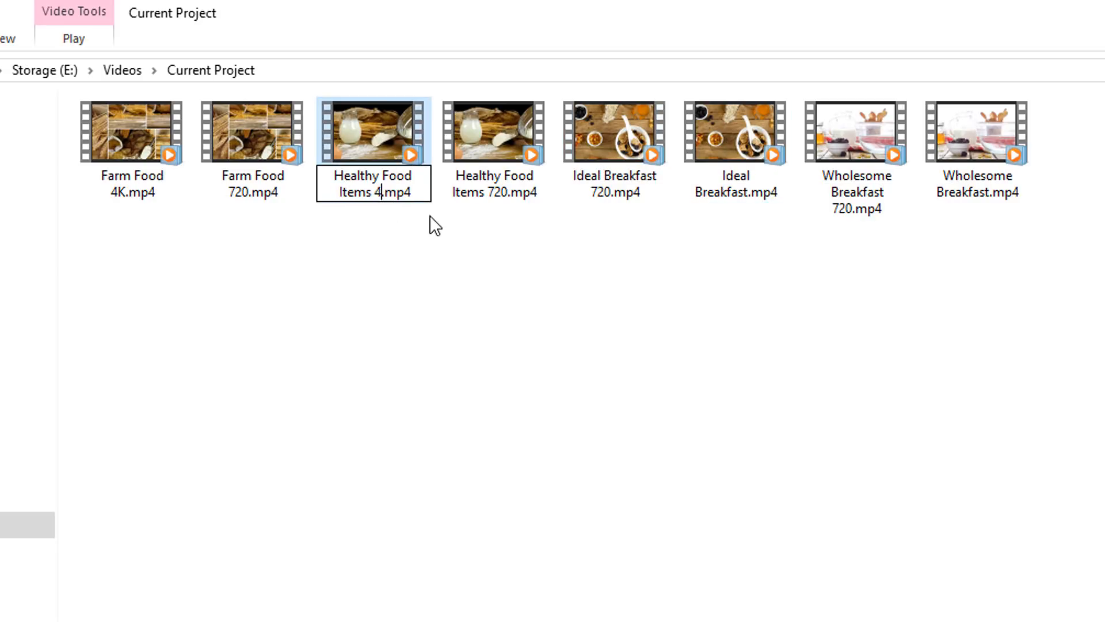
key(BackSpace)
key(BackSpace)
key(BackSpace)
Rename Farm Food 4K.mp4 as Farm Food.mp4
click(92, 178)
key(F2)
key(Right)
key(BackSpace)
key(BackSpace)
key(BackSpace)
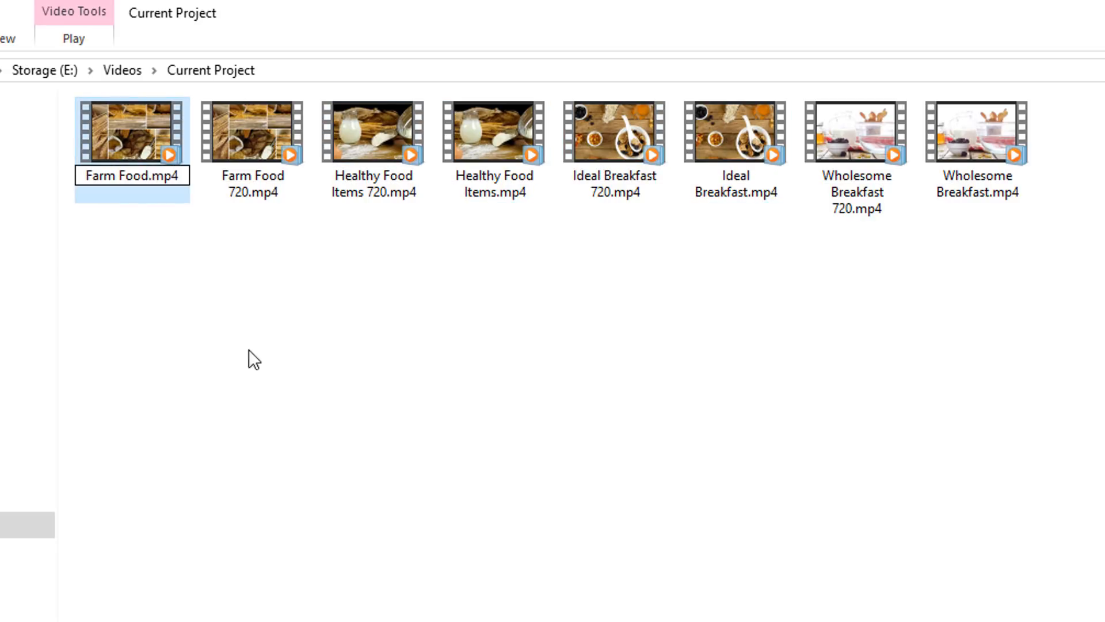
click(250, 356)
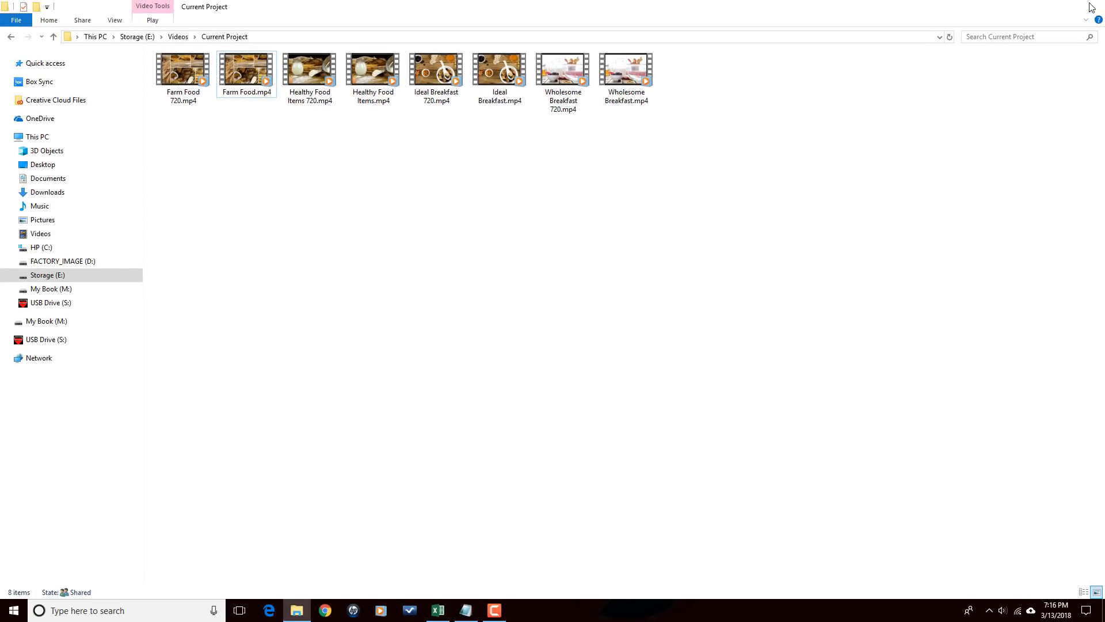
Close the Current Project folder and open the project 4K Edit_2.pds from Documents in PowerDirector
click(1091, 7)
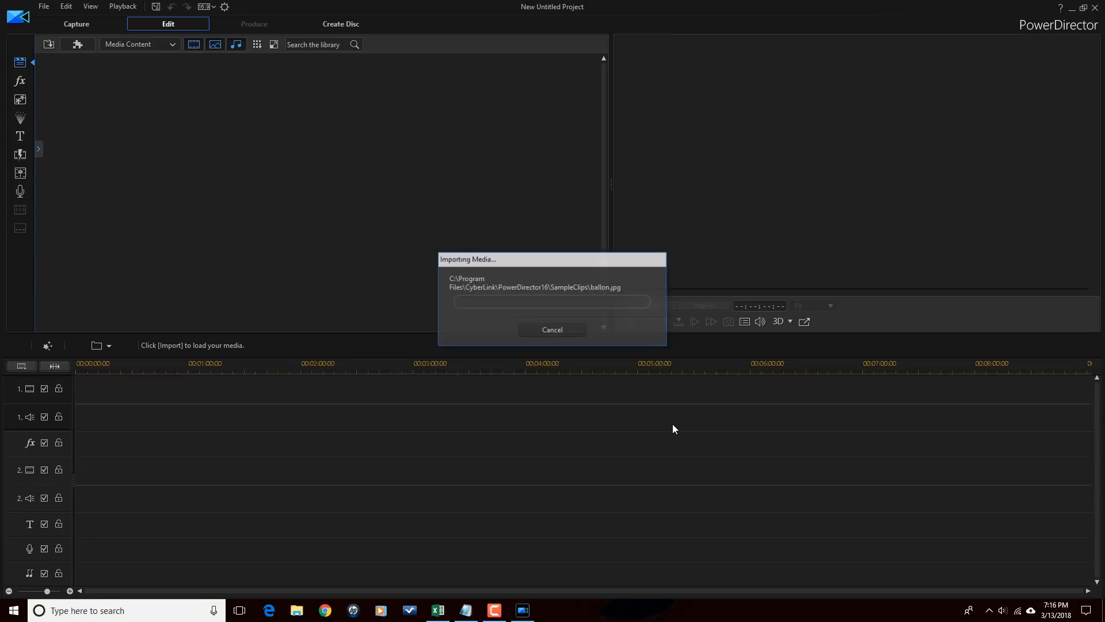
click(44, 7)
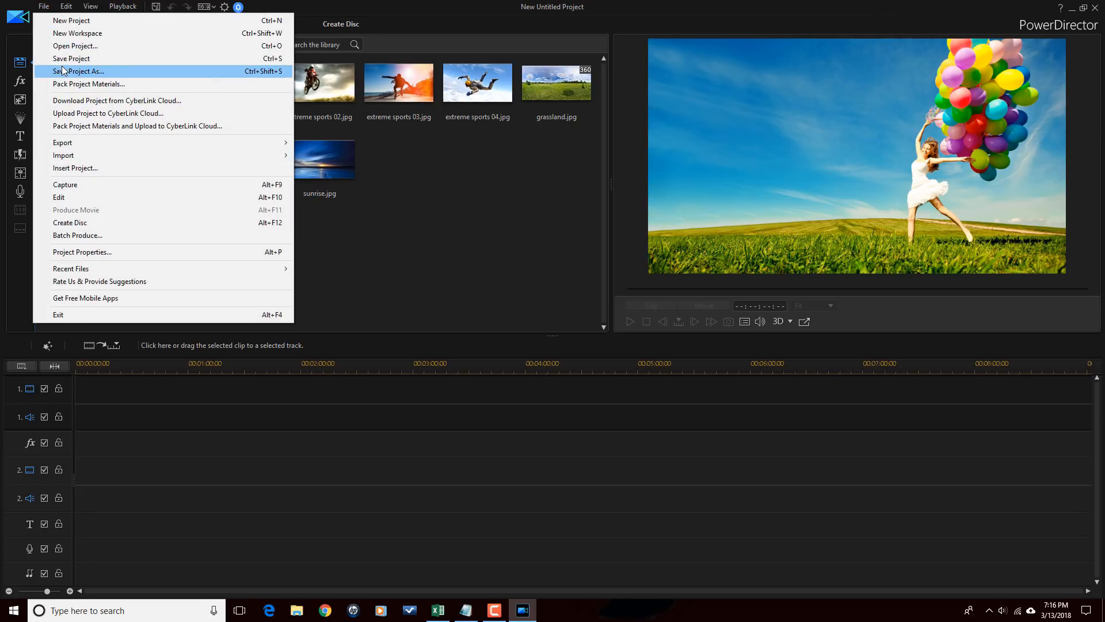
click(64, 46)
scroll(518, 322, down, 5)
click(493, 346)
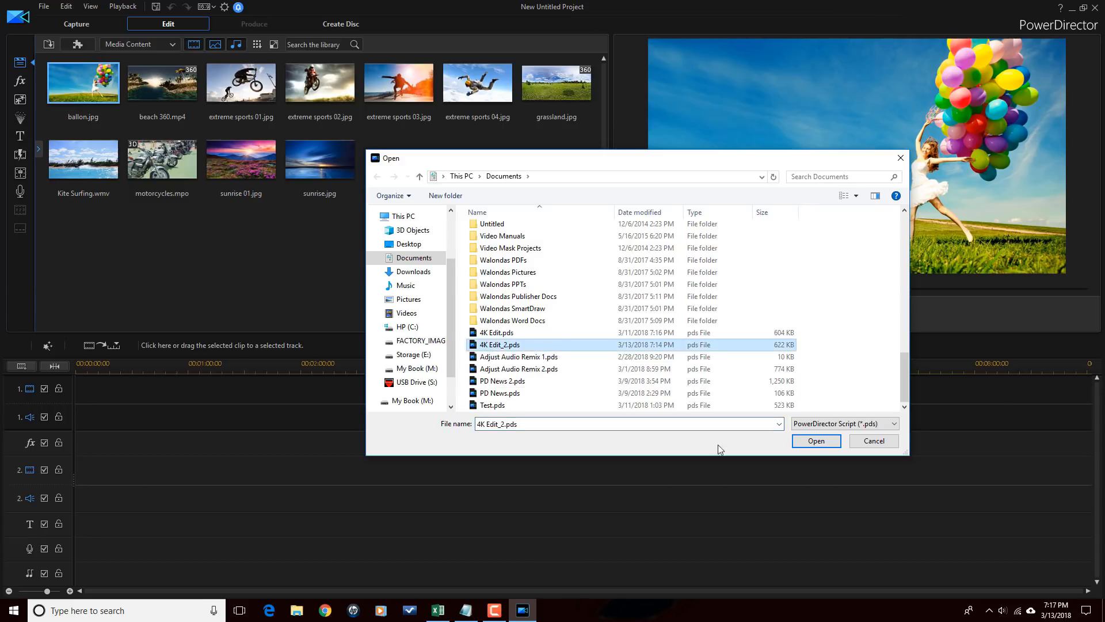
click(811, 442)
click(647, 330)
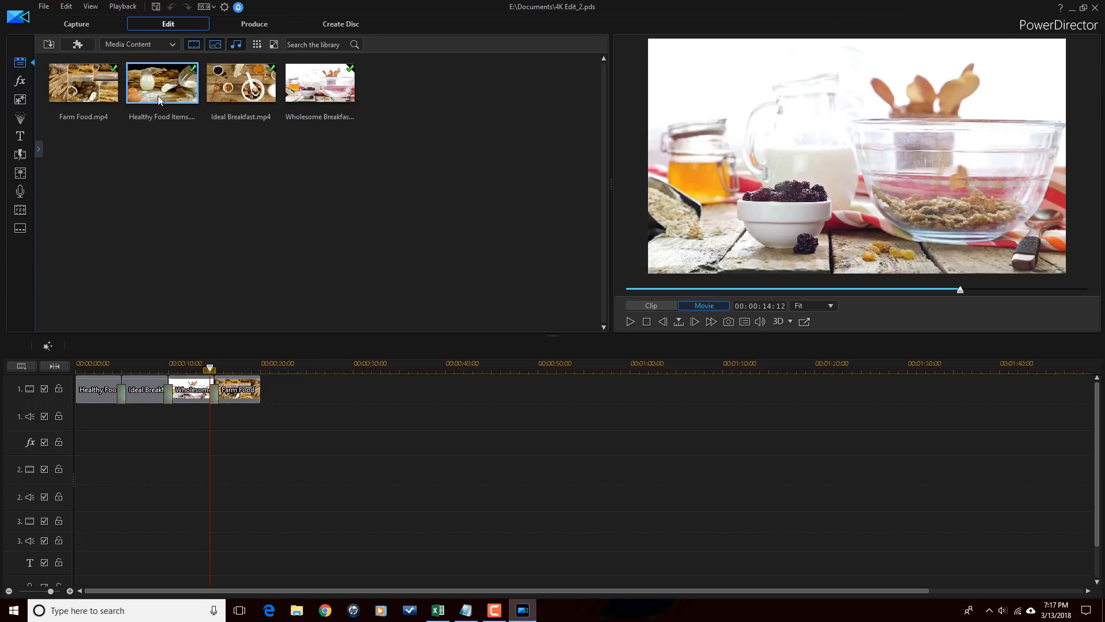
Check the resolution of the Healthy Food Items clip in its properties
right_click(160, 101)
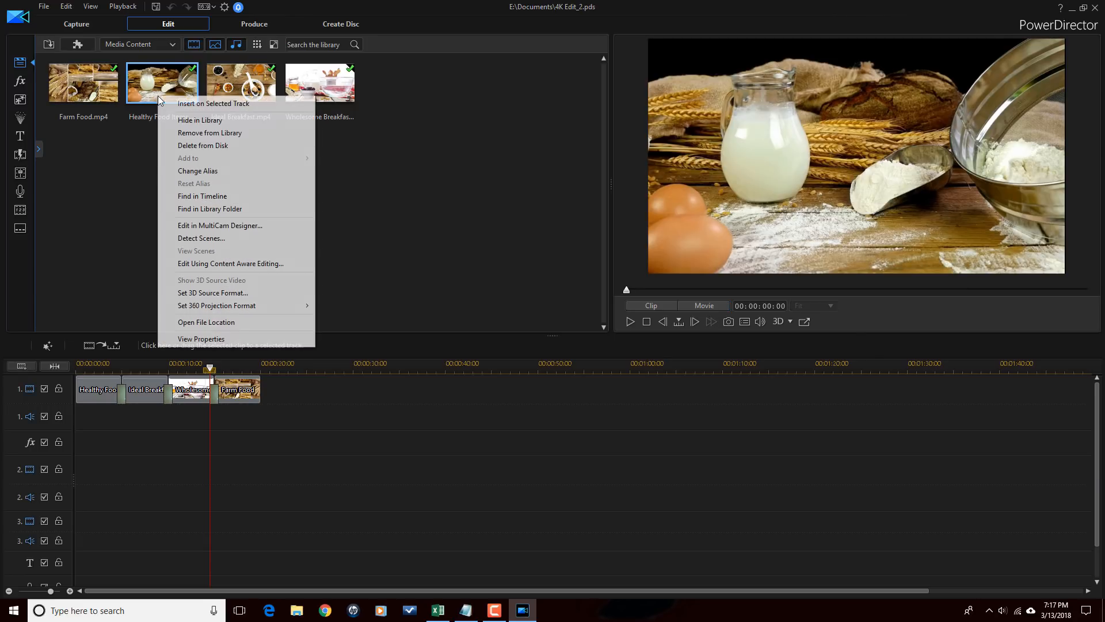
click(219, 340)
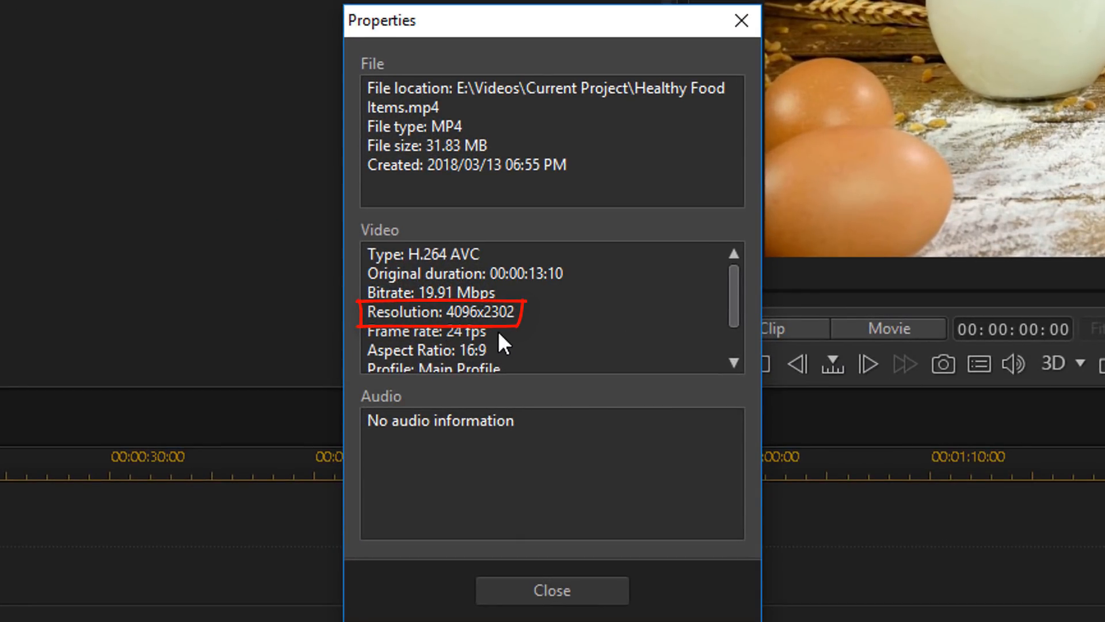
click(562, 588)
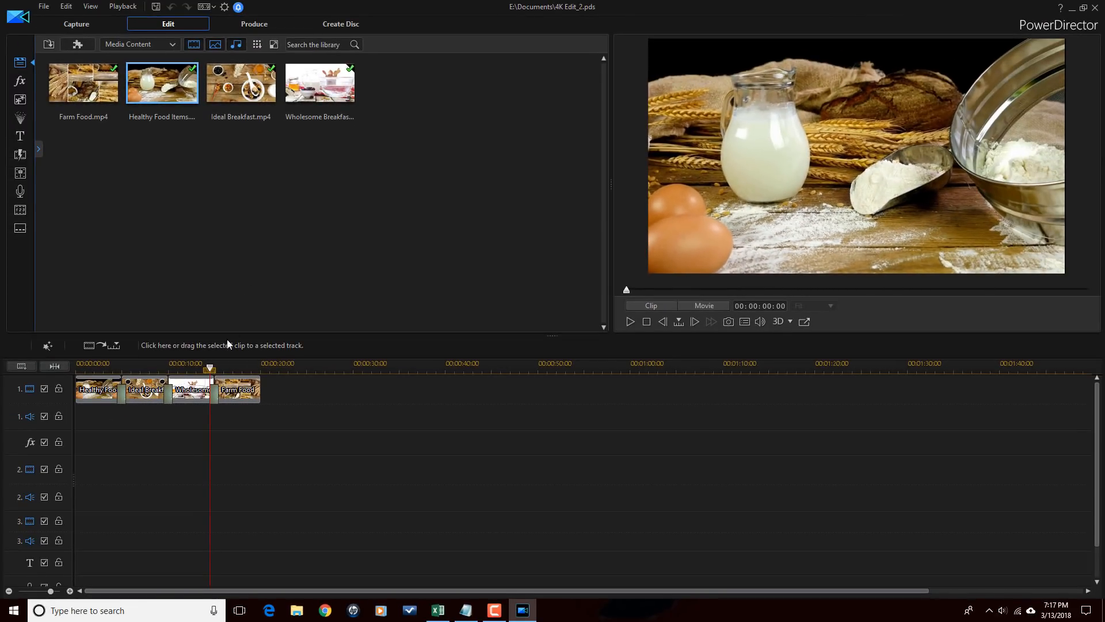
Return the playhead to the start of the timeline
click(210, 369)
drag(210, 369, 75, 373)
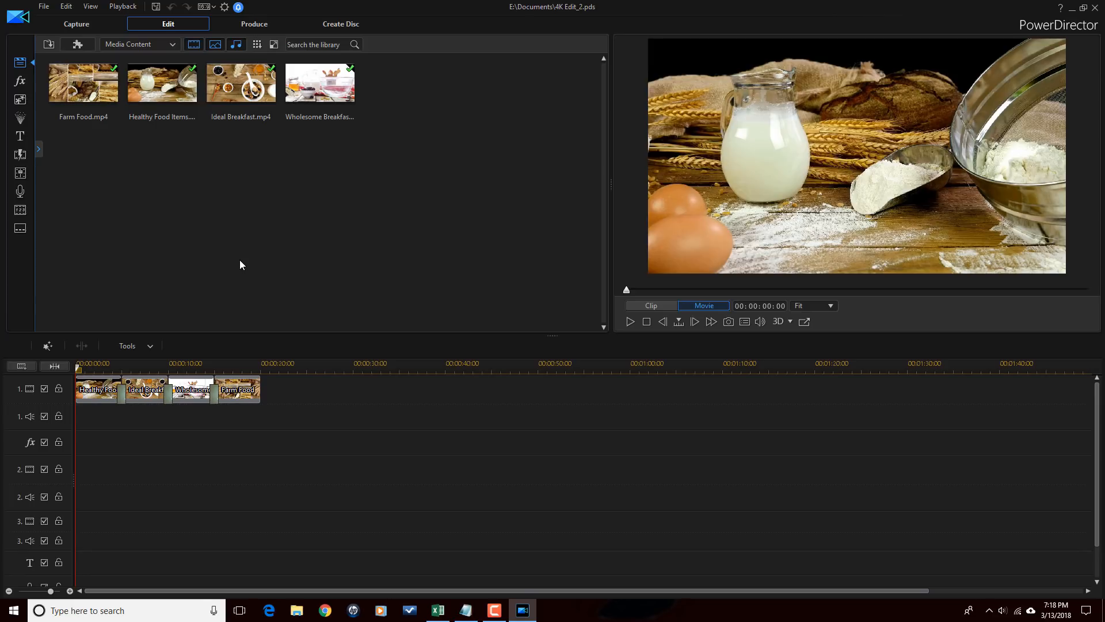
Set up H.264 AVC MP4 production with the MPEG-4 4K 4096 x 2160/30p profile and a custom quality profile at 4096 x 2304
click(248, 27)
click(156, 208)
click(87, 301)
click(183, 207)
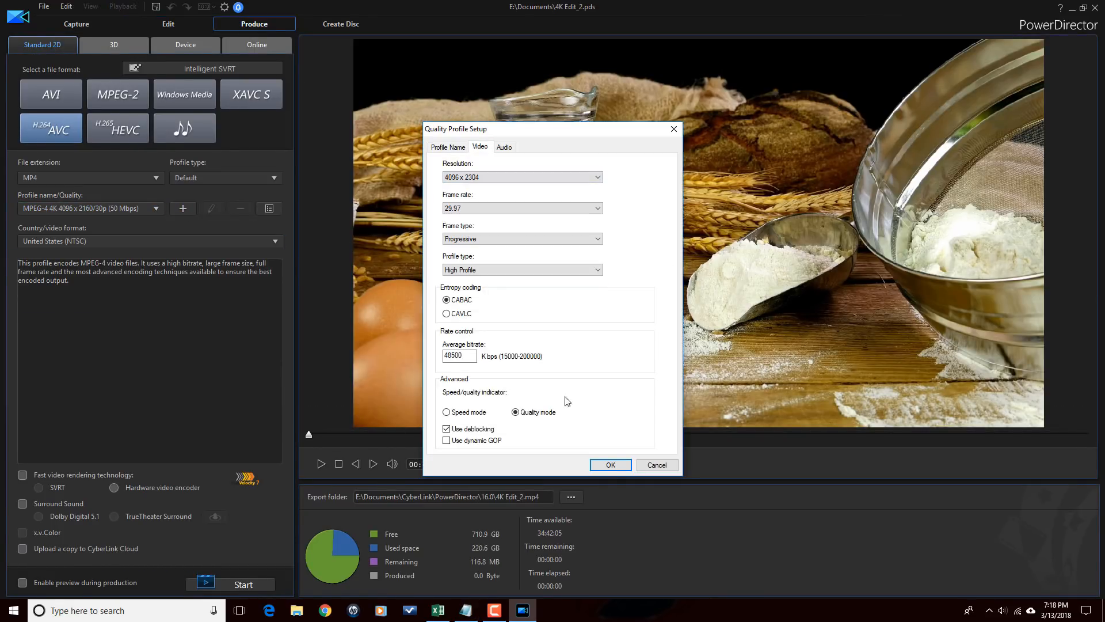
click(610, 464)
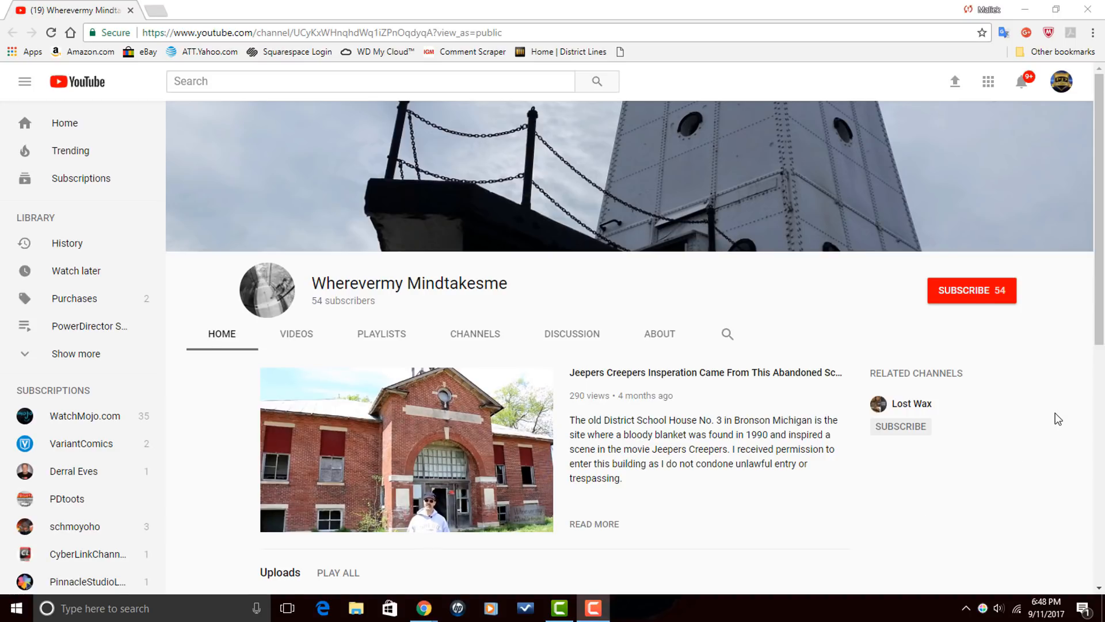
Look through the YouTube channel's home page and open its list of uploaded videos
scroll(1055, 412, down, 3)
drag(1101, 378, 1103, 496)
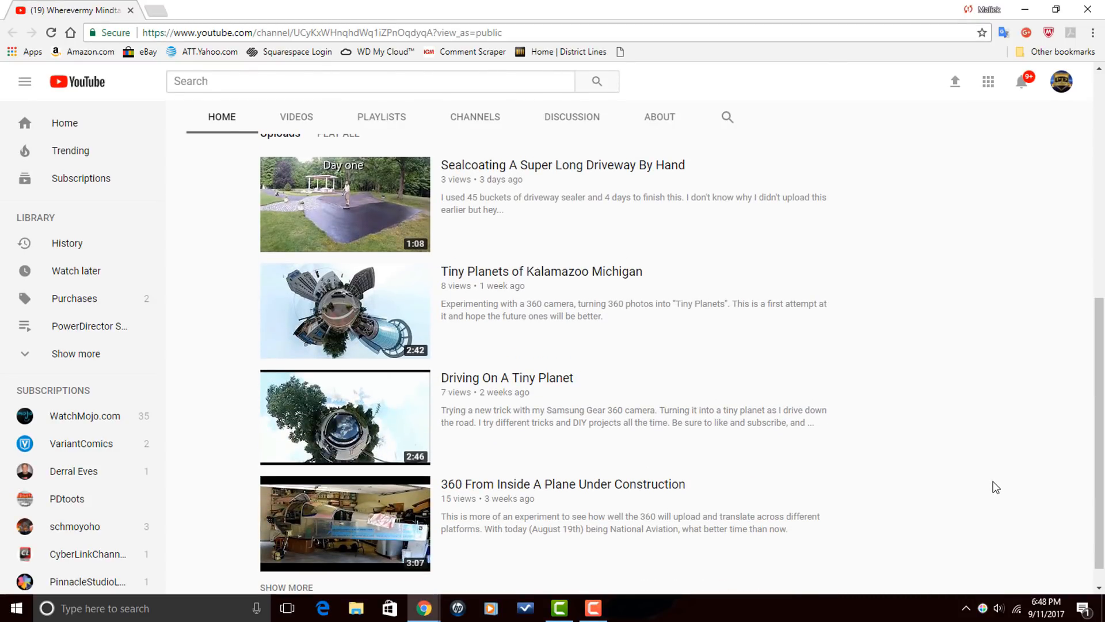
scroll(993, 482, up, 6)
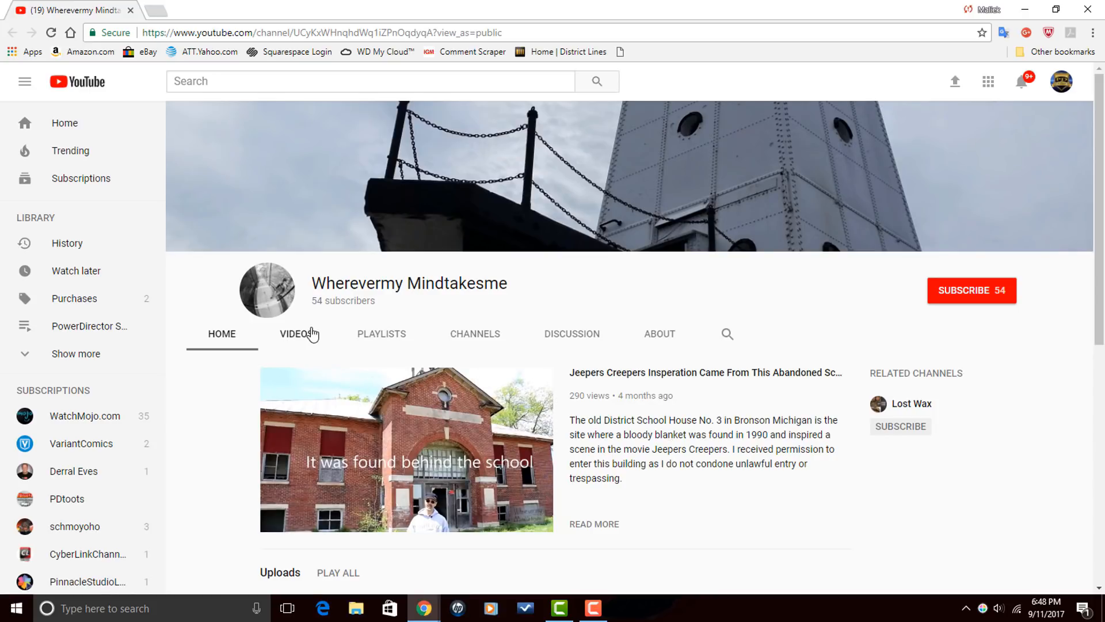
click(311, 334)
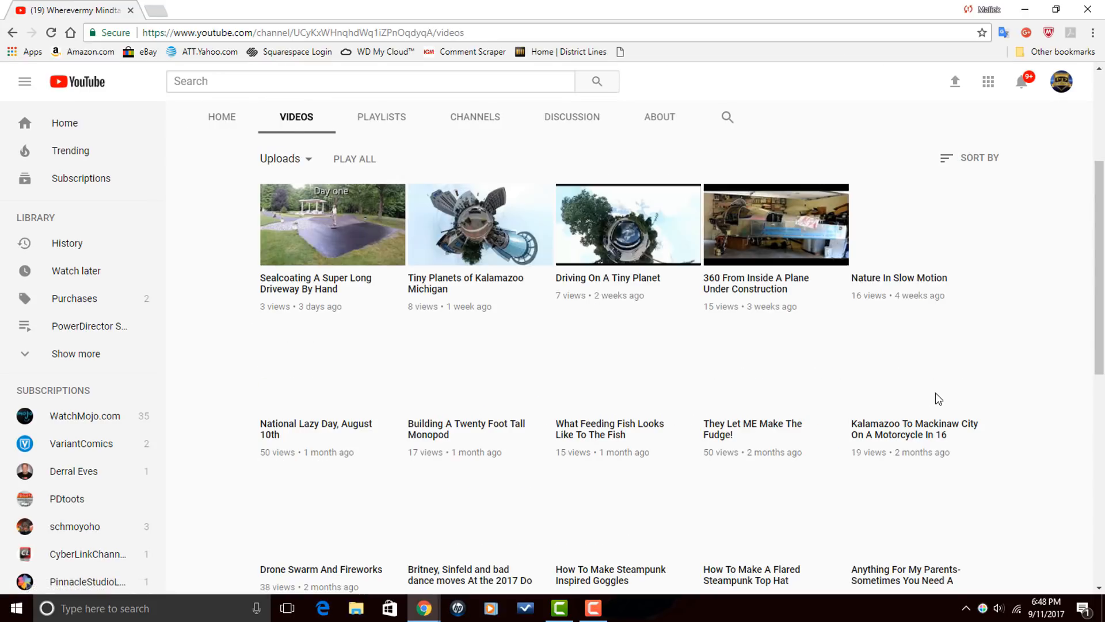